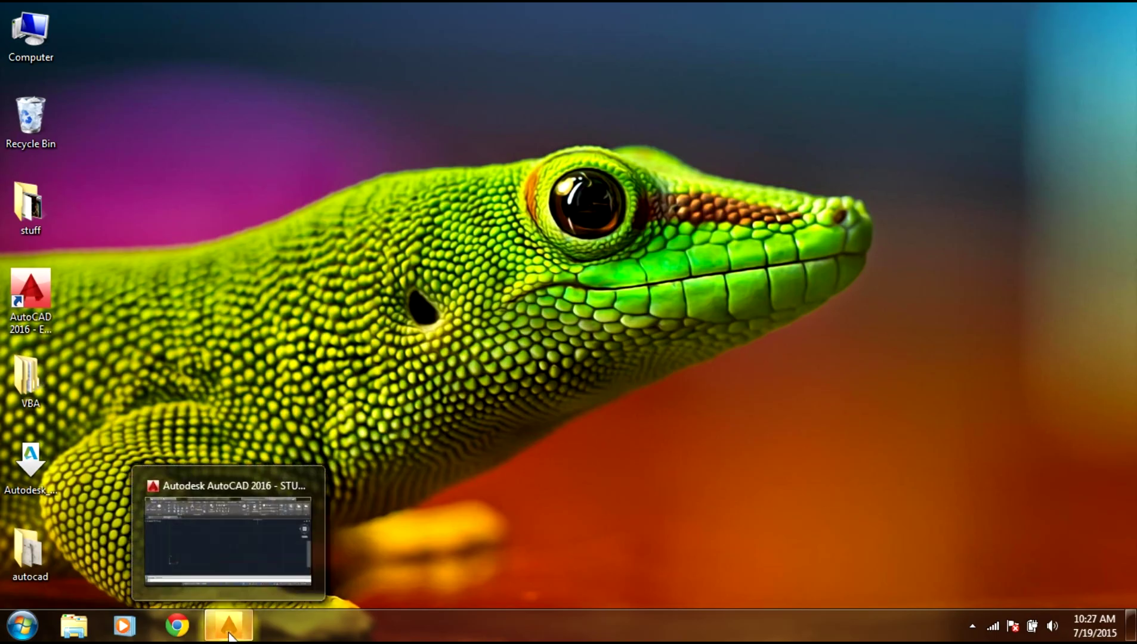
# Restore the minimized AutoCAD window so the empty Drawing1 grid fills the screen.
pyautogui.click(232, 627)
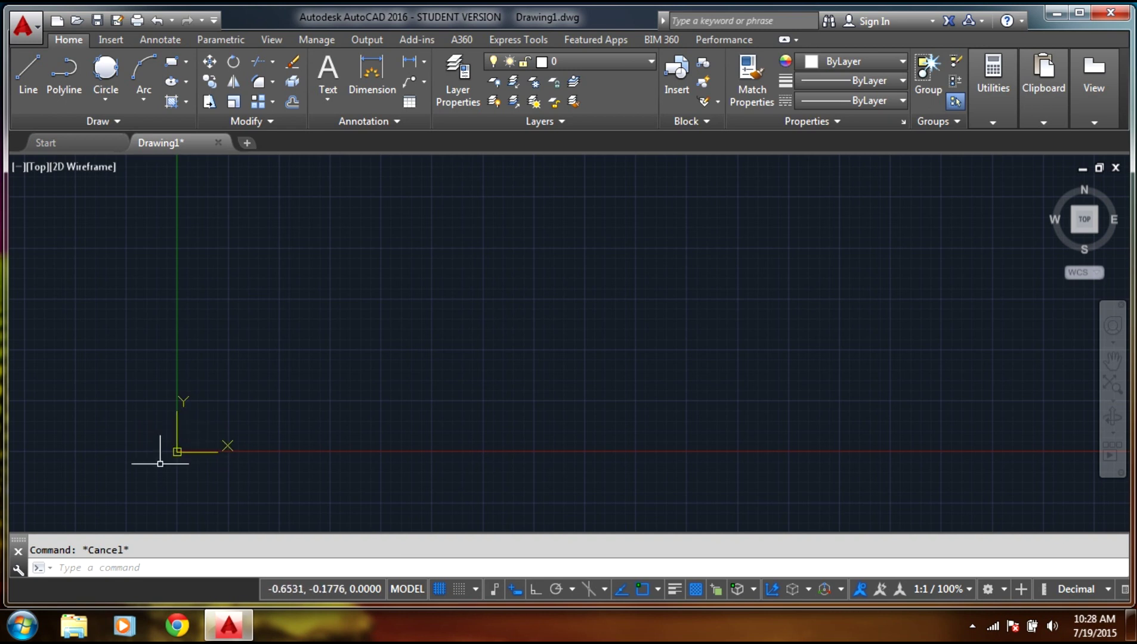
# Start the LINE command and place its first point at absolute 3,10.
pyautogui.click(178, 567)
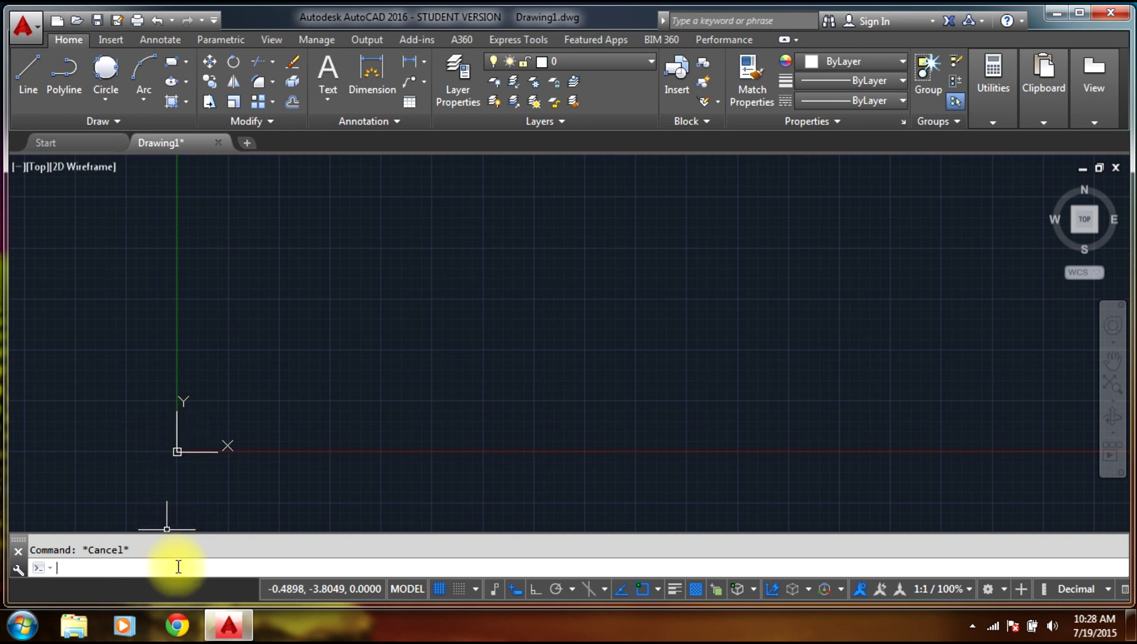
pyautogui.write('lin')
pyautogui.press('Return')
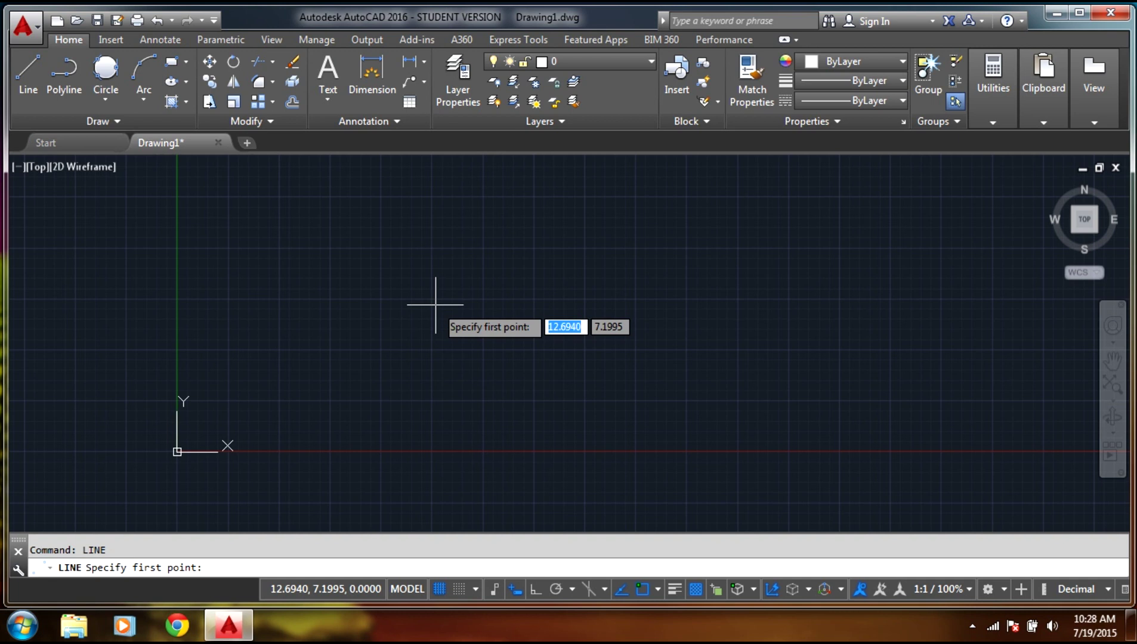
pyautogui.middleClick(435, 305)
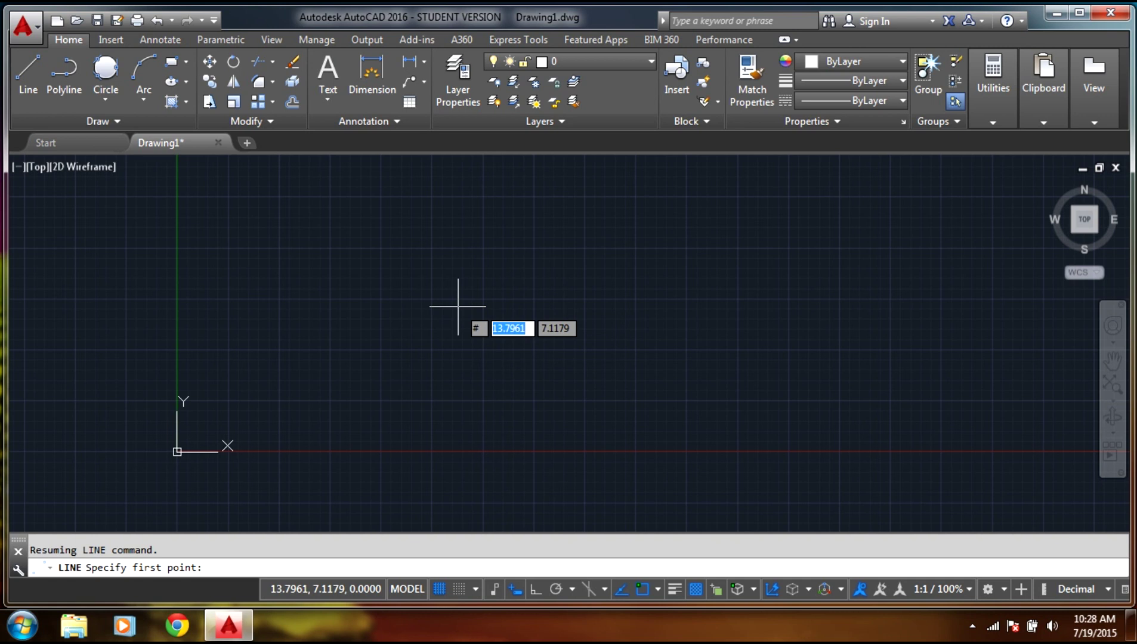
pyautogui.write('3')
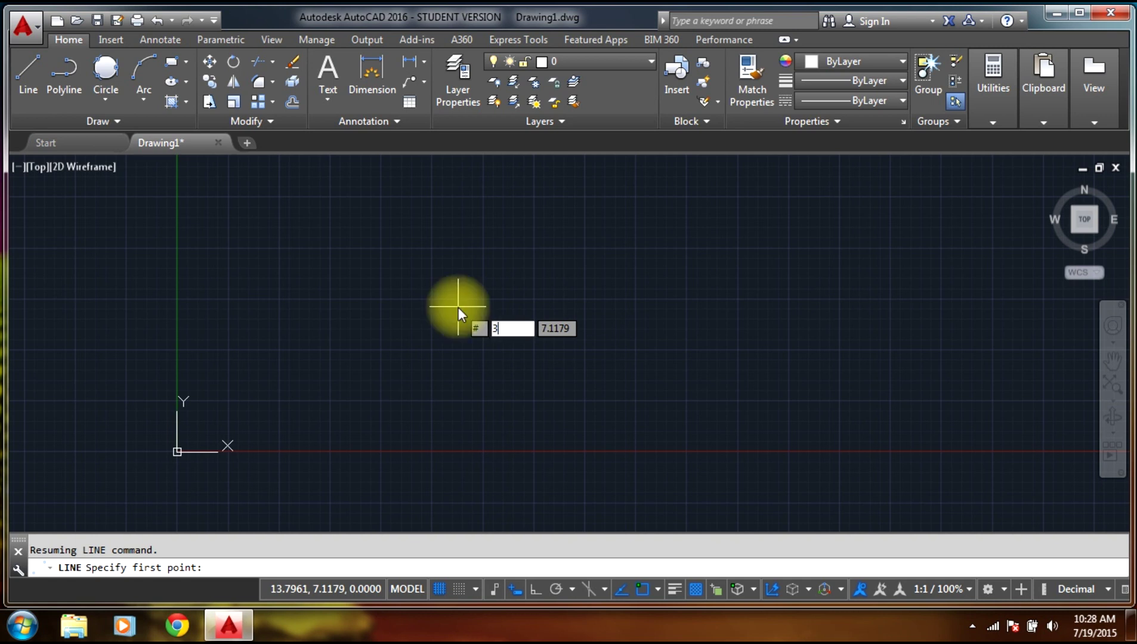
pyautogui.press('Tab')
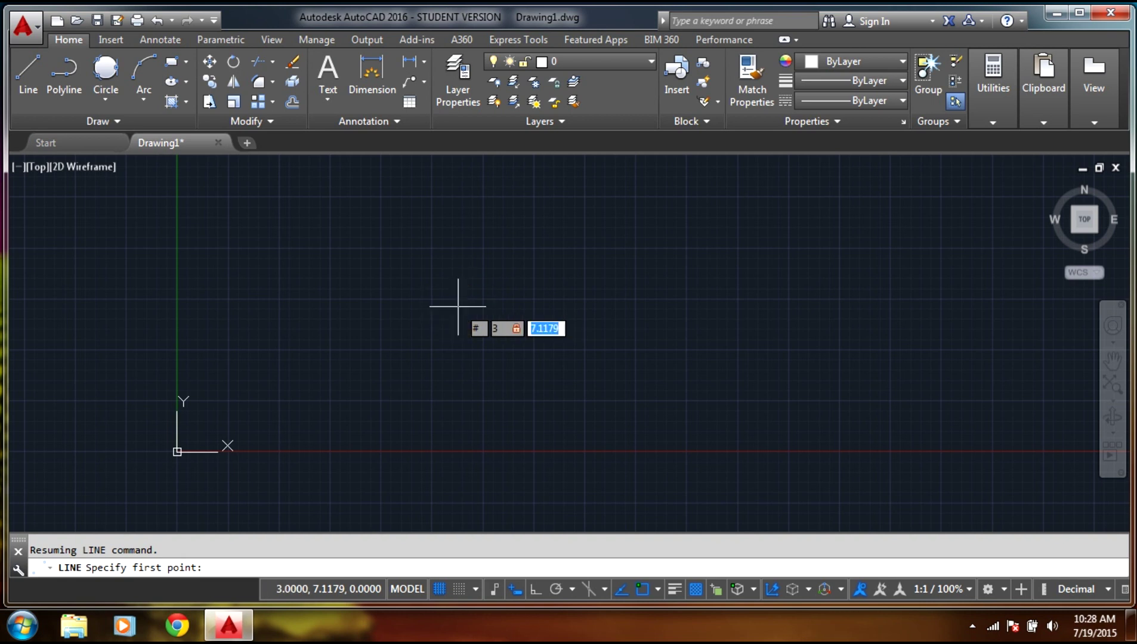
pyautogui.write('10')
pyautogui.press('Return')
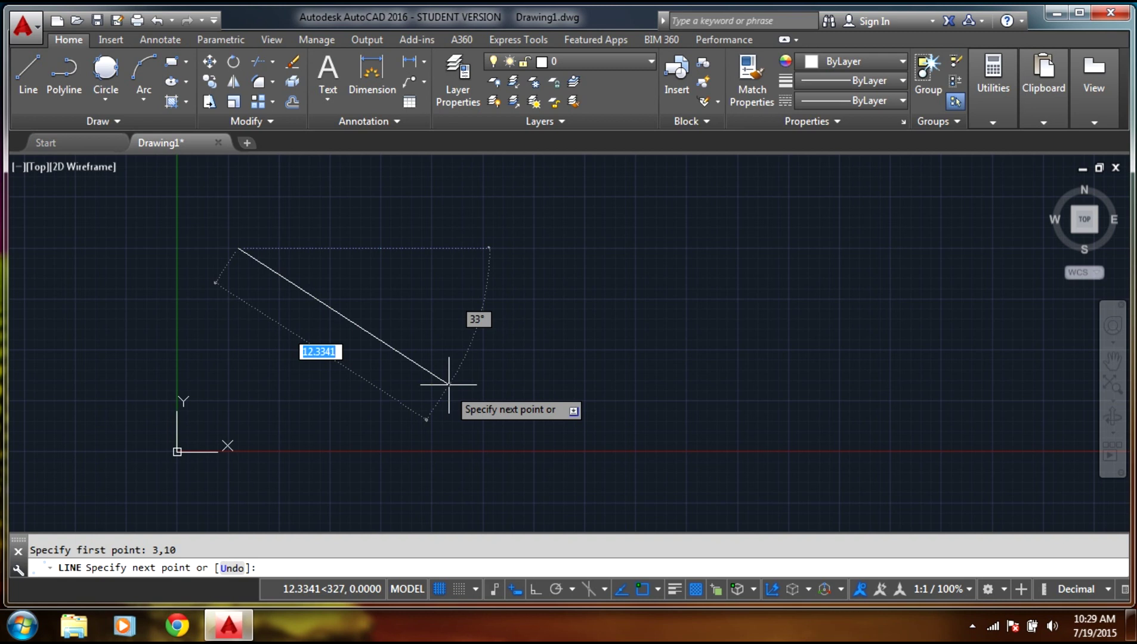
# End the line at absolute point 5,15 and finish the command.
pyautogui.write('#')
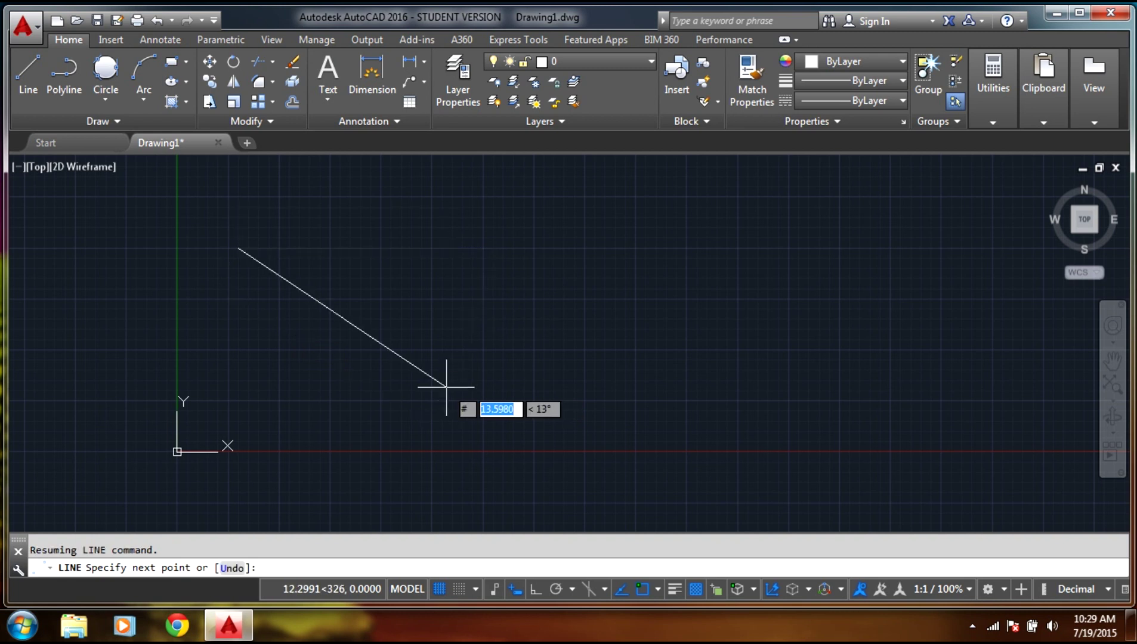
pyautogui.write('1')
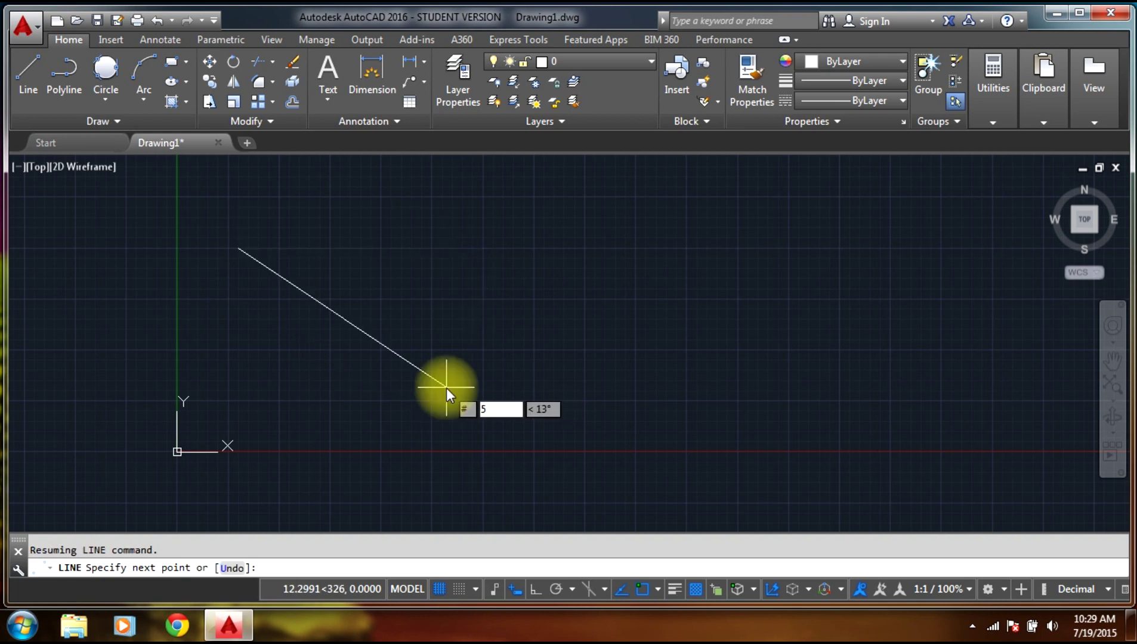
pyautogui.press('Tab')
pyautogui.write('5')
pyautogui.press('Tab')
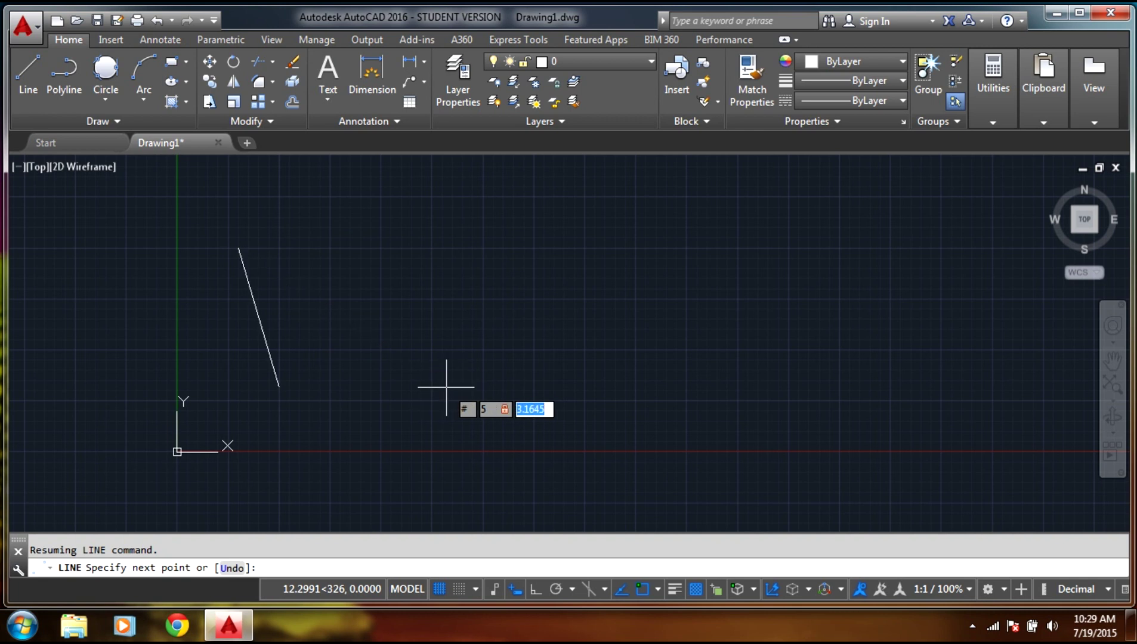
pyautogui.write('15')
pyautogui.press('Return')
pyautogui.moveTo(540, 330)
pyautogui.mouseDown(button='middle')
pyautogui.moveTo(561, 374)
pyautogui.moveTo(563, 424)
pyautogui.mouseUp(button='middle')
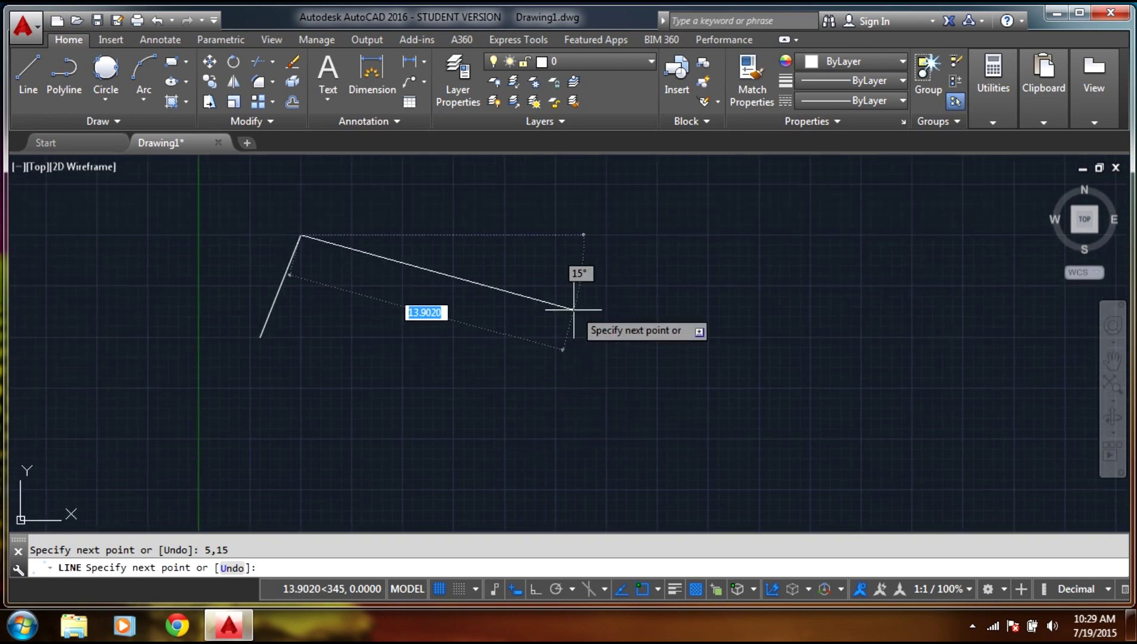
pyautogui.press('Escape')
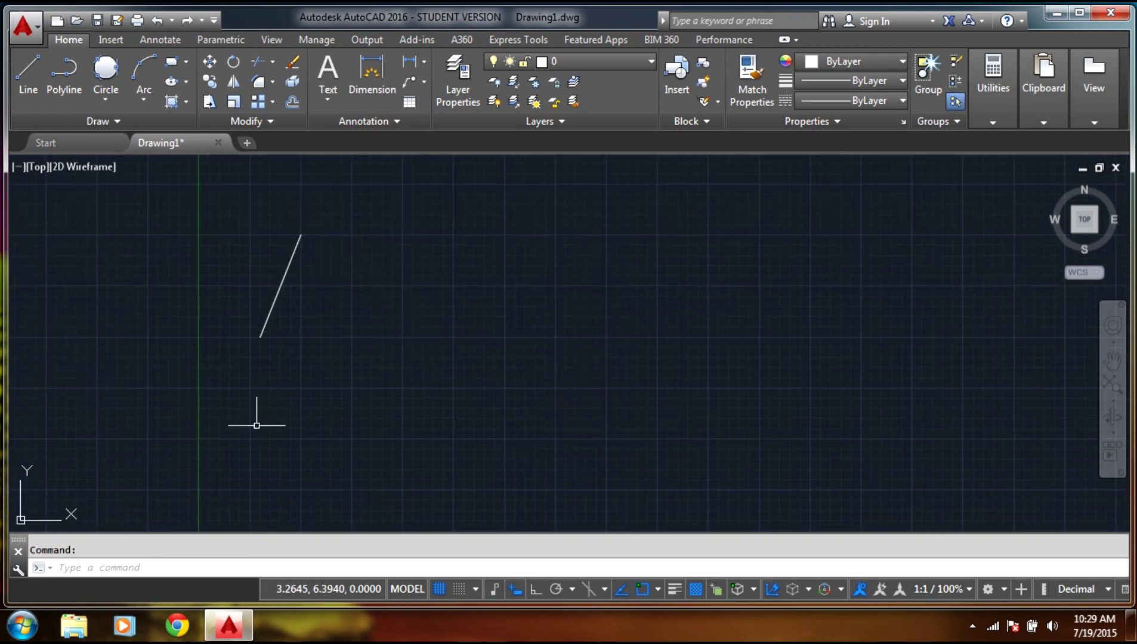
# Zoom out and delete the 3,10 to 5,15 line using a crossing selection.
pyautogui.click(147, 529)
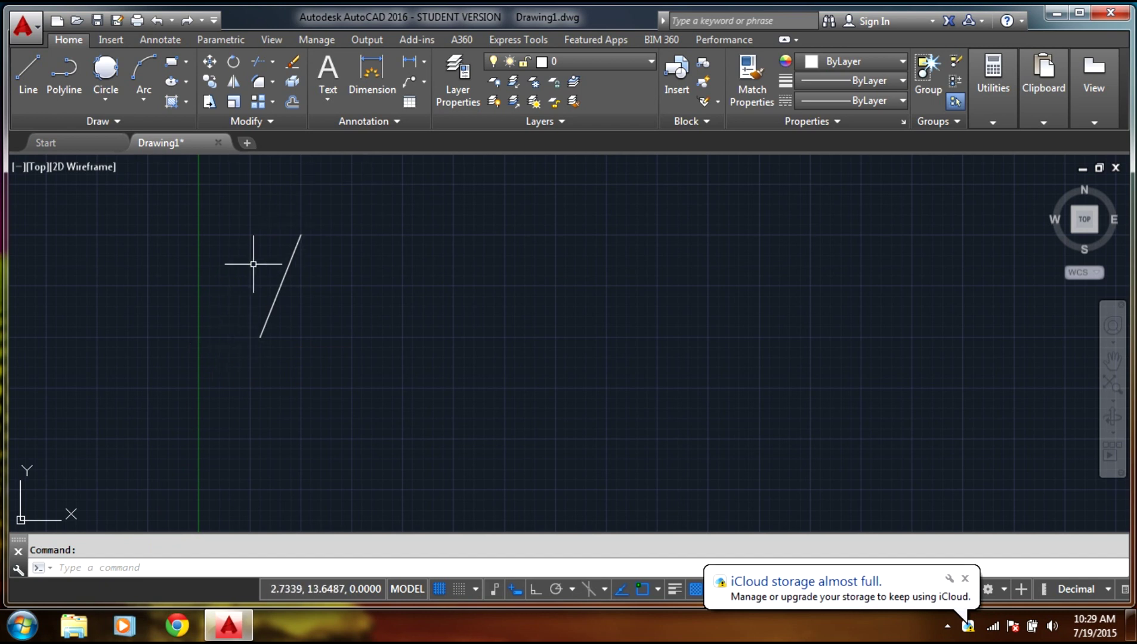
pyautogui.scroll(-4, 260, 278)
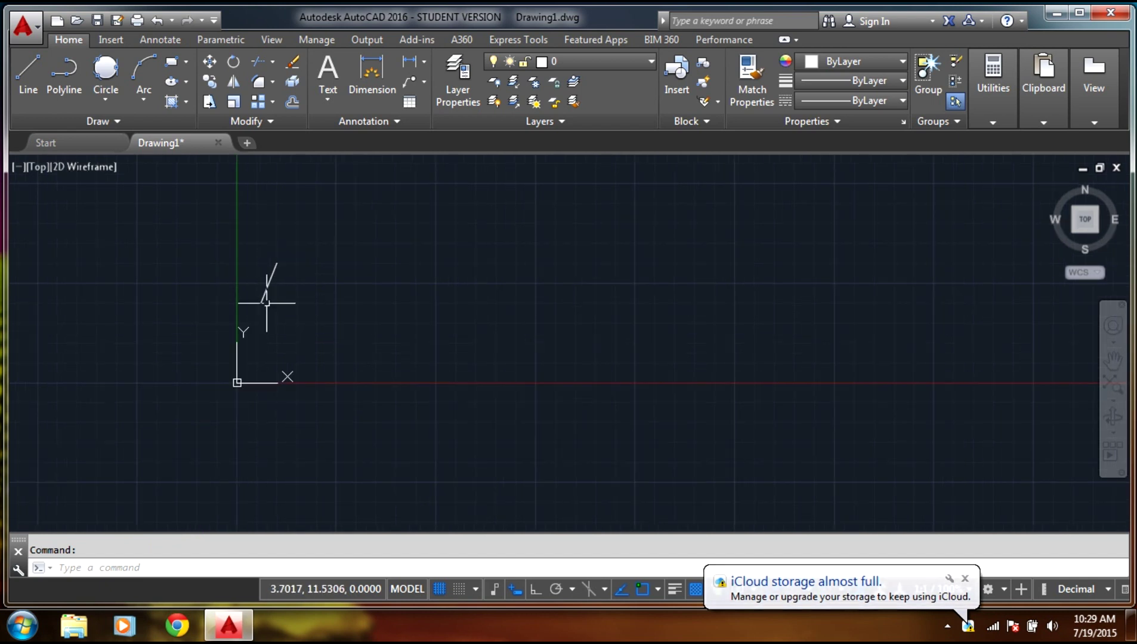
pyautogui.press('Escape')
pyautogui.moveTo(322, 210)
pyautogui.mouseDown()
pyautogui.moveTo(285, 259)
pyautogui.moveTo(198, 315)
pyautogui.moveTo(192, 352)
pyautogui.mouseUp()
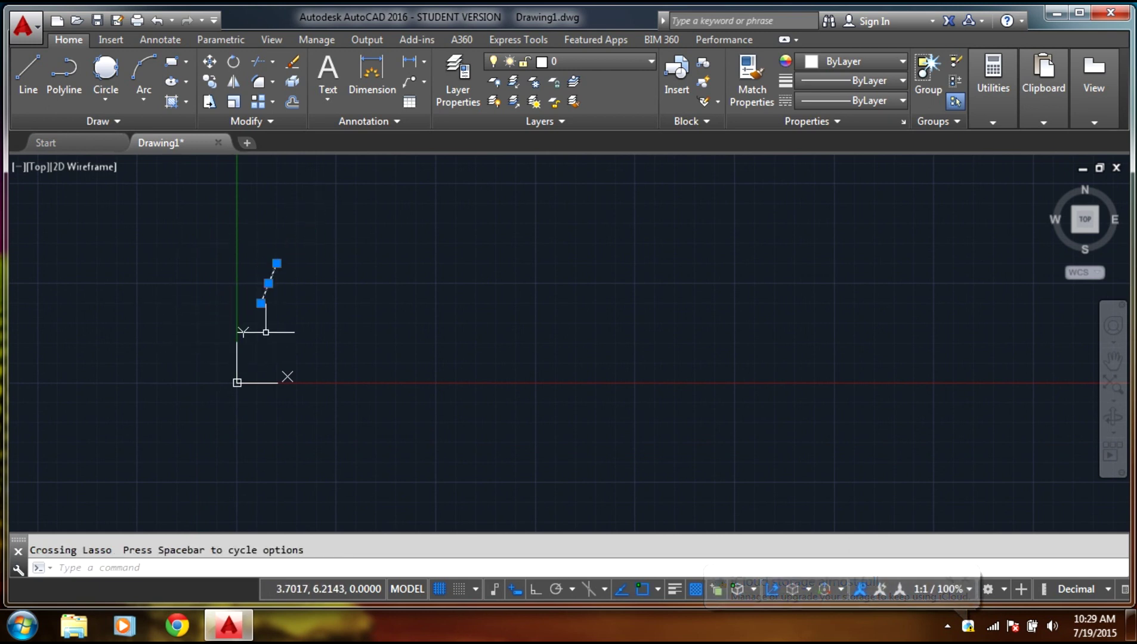
pyautogui.press('Delete')
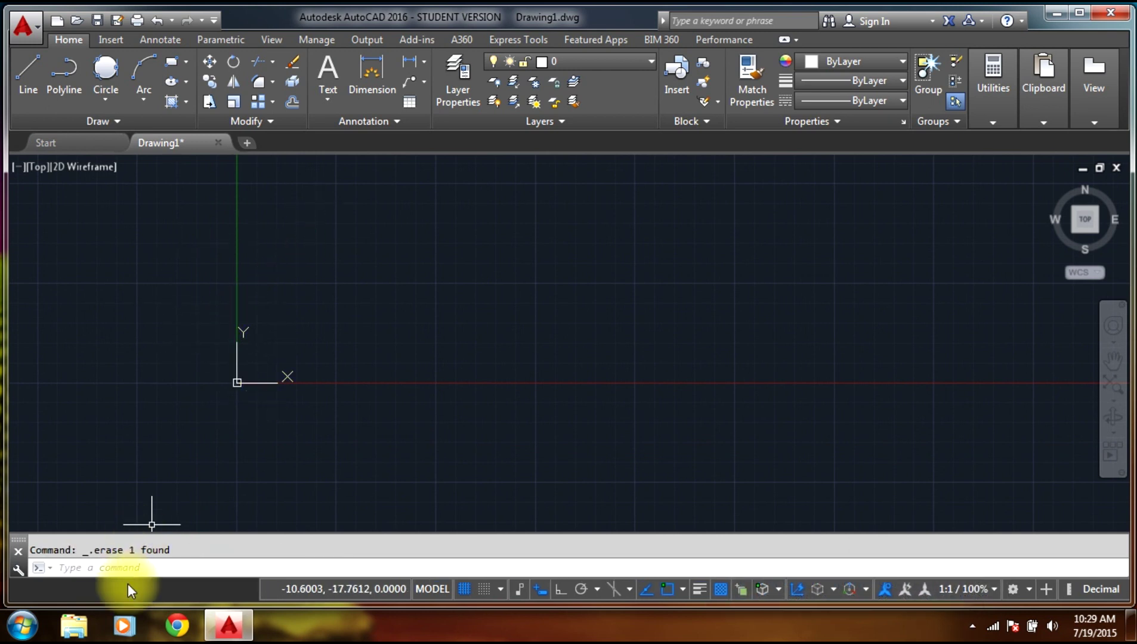
pyautogui.click(130, 567)
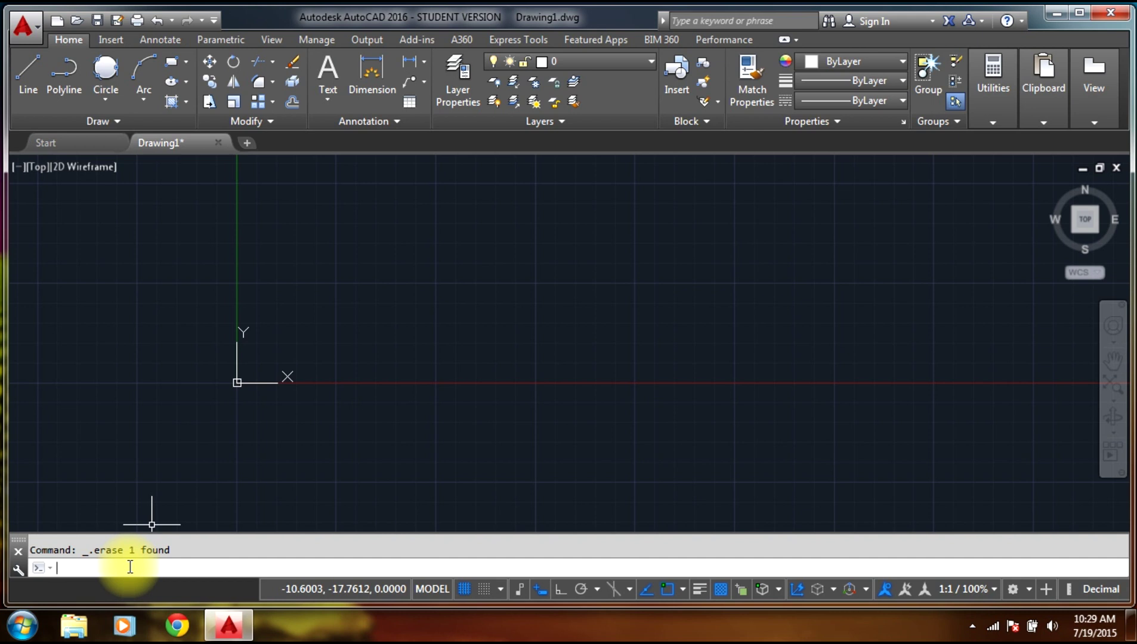
# Start LINE, cancel it, then restart LINE so it awaits a first point.
pyautogui.write('line')
pyautogui.press('Return')
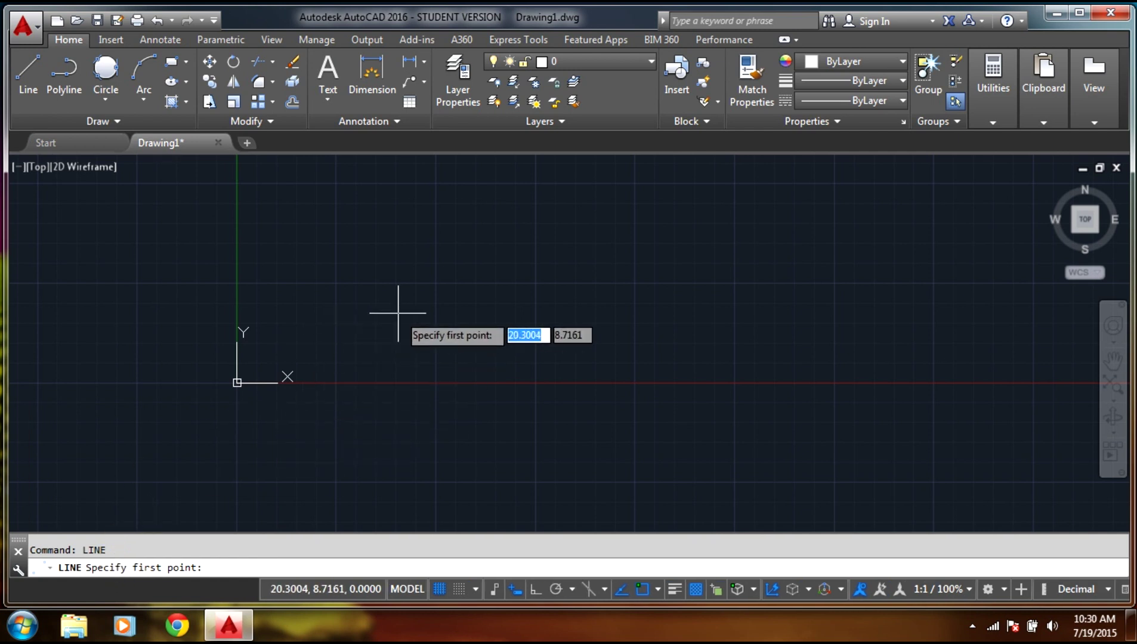
pyautogui.write('@')
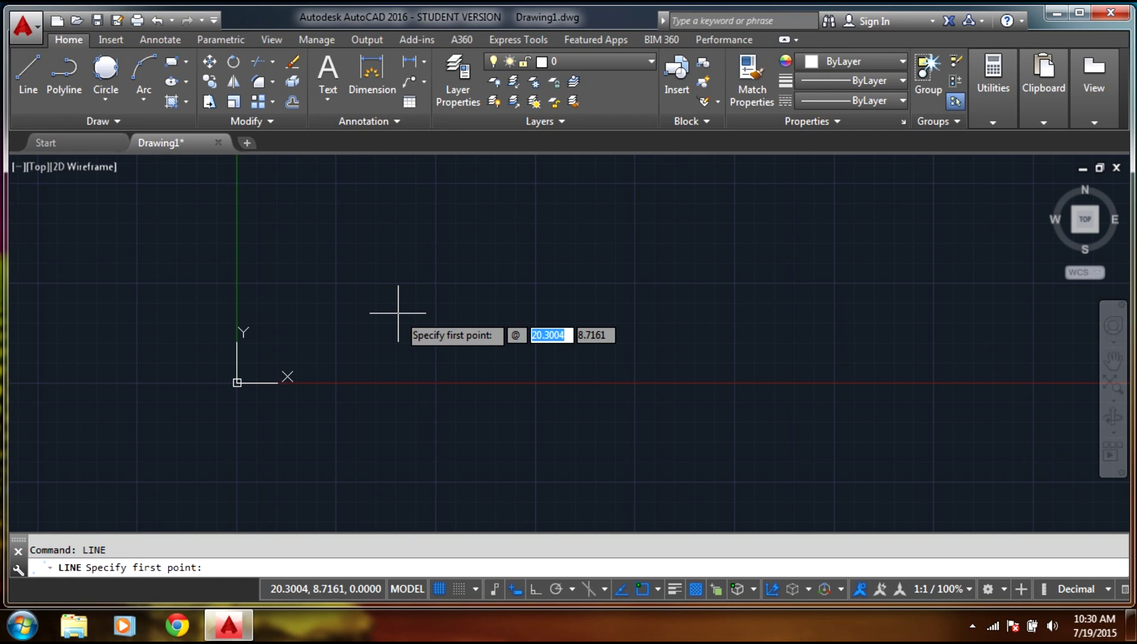
pyautogui.press('Escape')
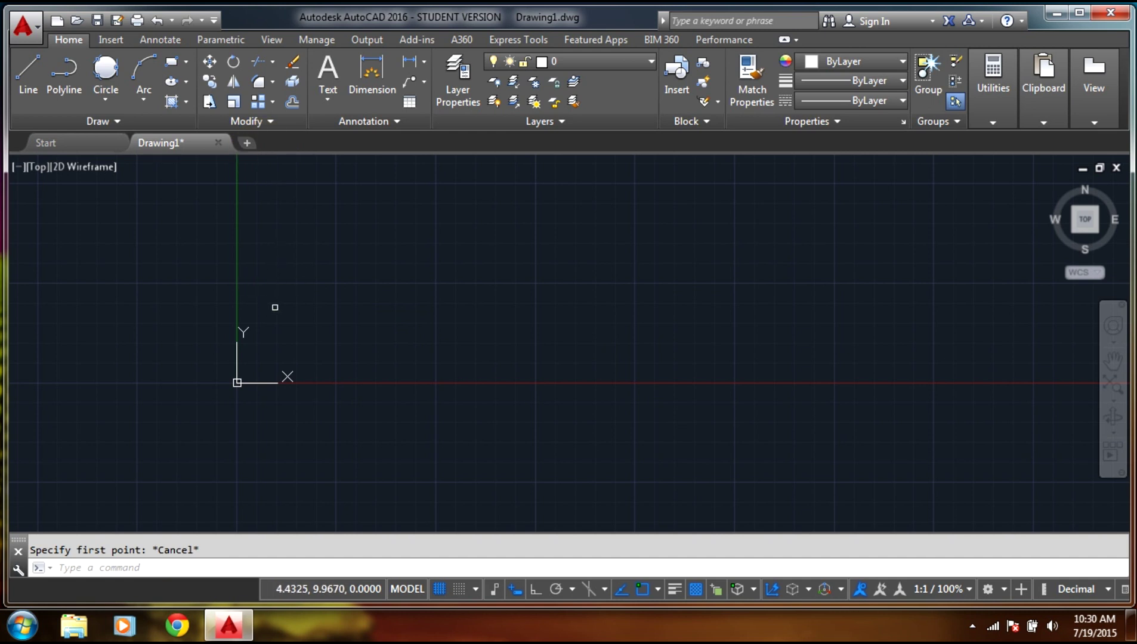
pyautogui.press('Escape')
pyautogui.click(120, 571)
pyautogui.write('line')
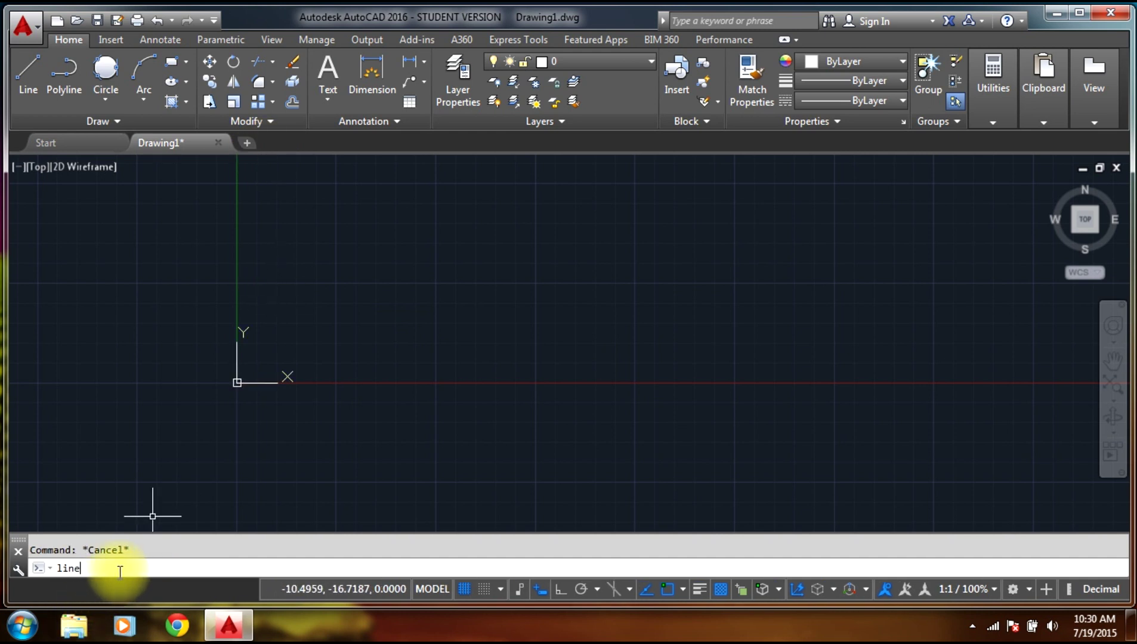
pyautogui.press('Return')
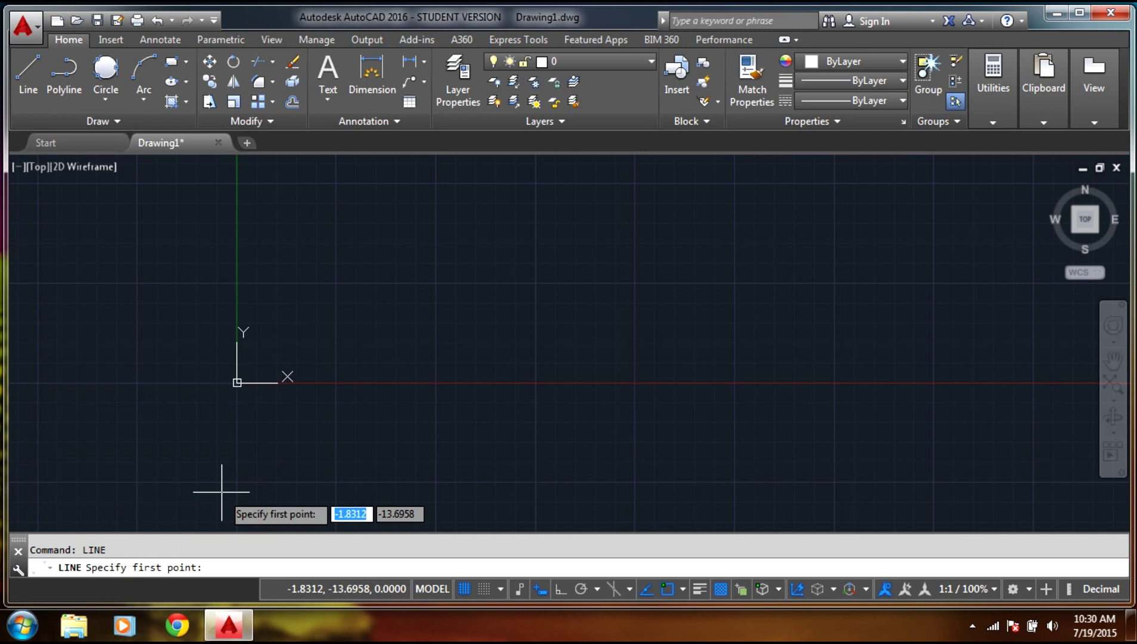
pyautogui.write('#')
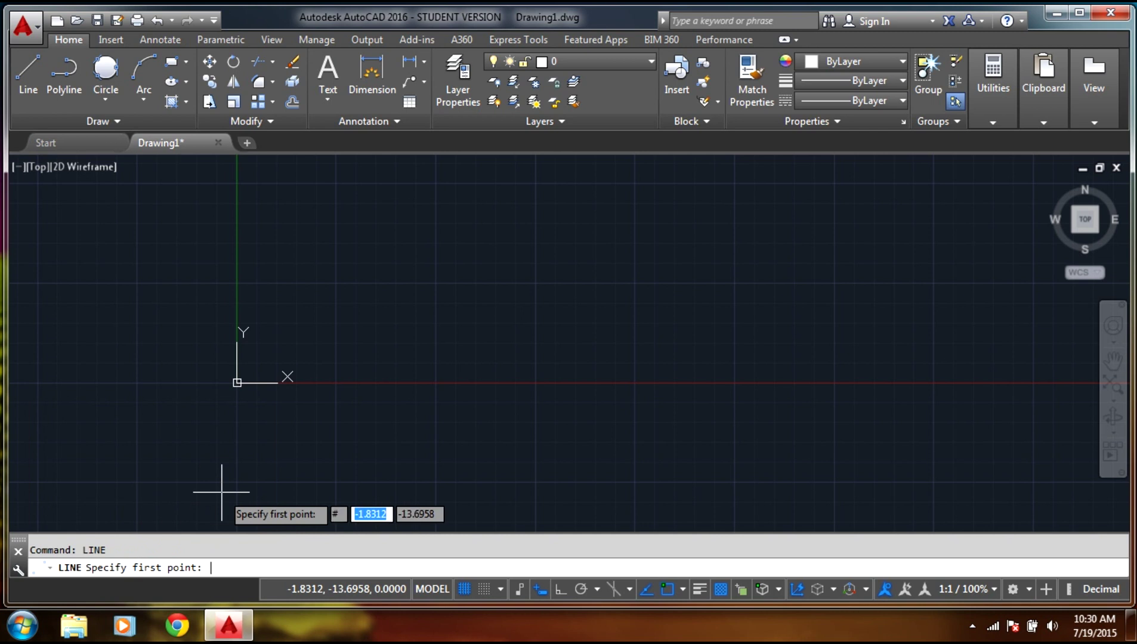
pyautogui.write('0')
pyautogui.press('Tab')
pyautogui.write('0')
pyautogui.press('Return')
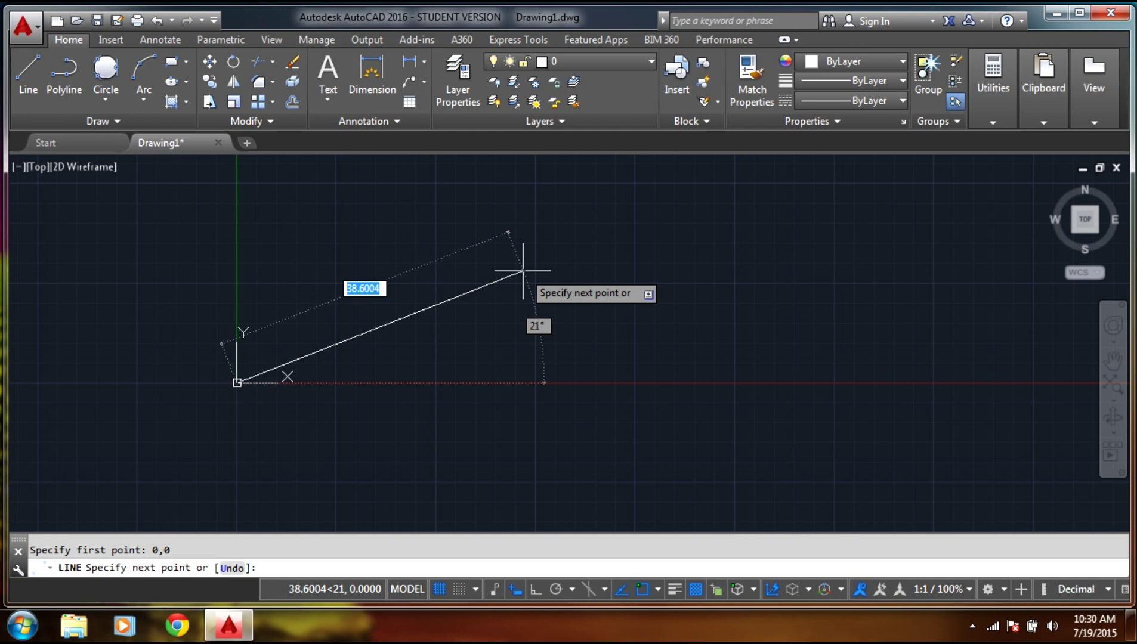
pyautogui.write('@')
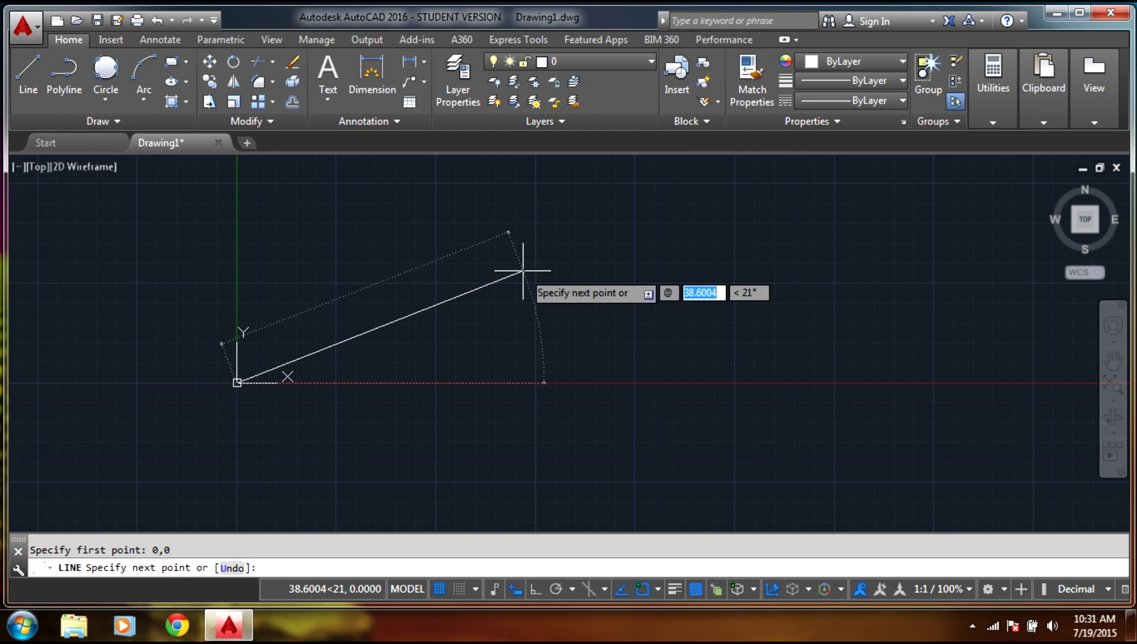
pyautogui.write('10')
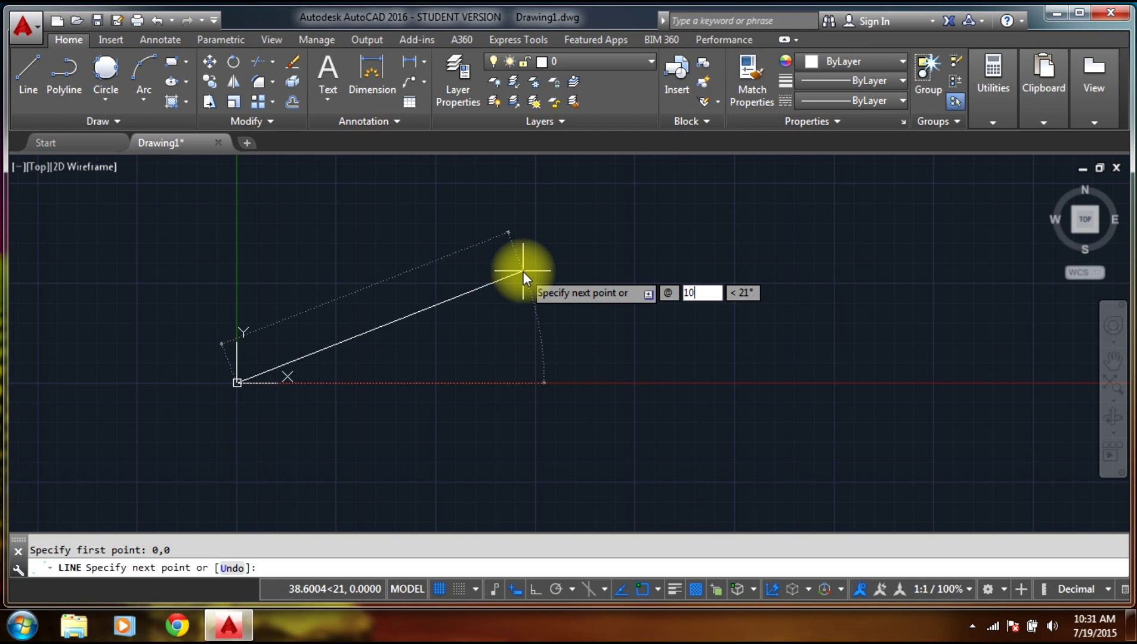
pyautogui.press('Tab')
pyautogui.write('0')
pyautogui.press('Return')
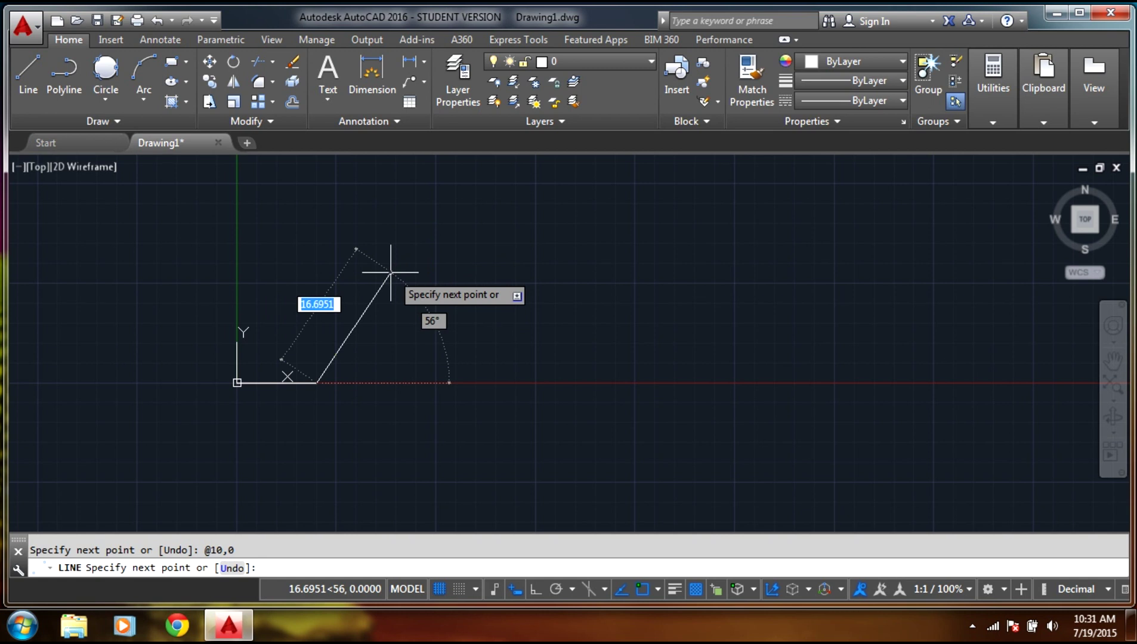
# Add a 5-unit vertical side going up from the end at 10,0.
pyautogui.write('@')
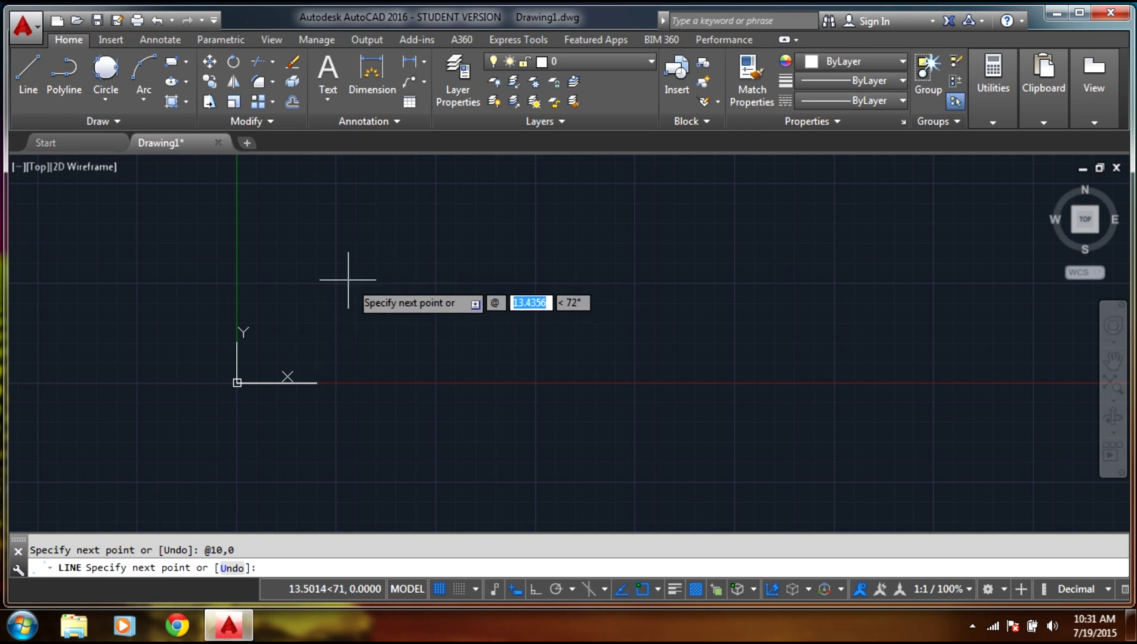
pyautogui.write('-10,')
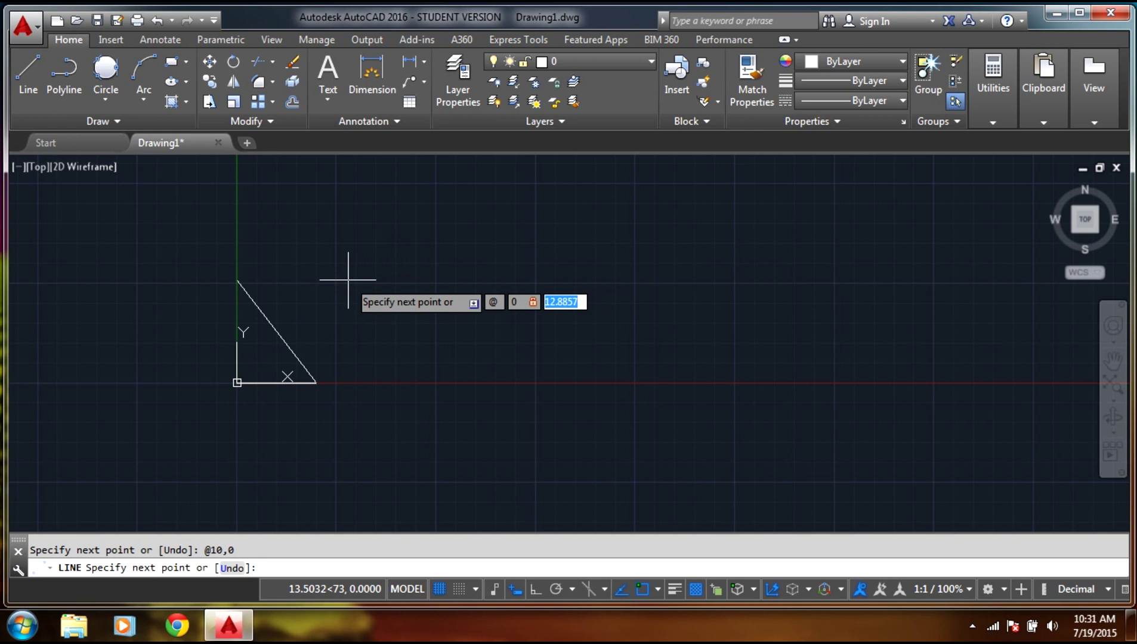
pyautogui.write('5')
pyautogui.press('Return')
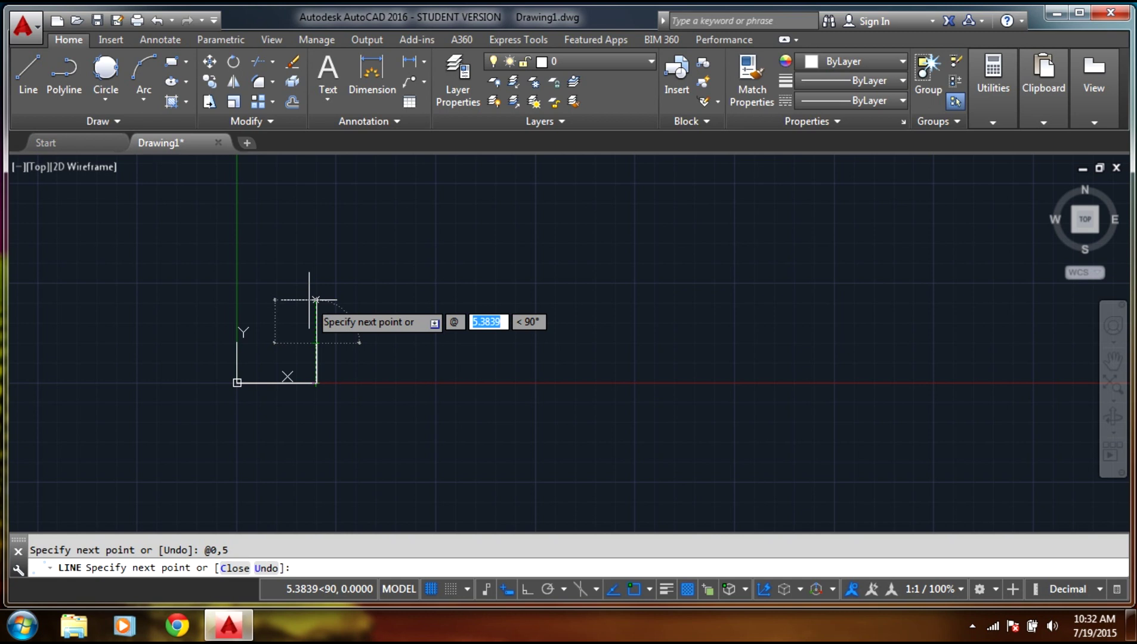
# Close the triangle back to the origin with @-10,-5 and end the line command.
pyautogui.write('-10')
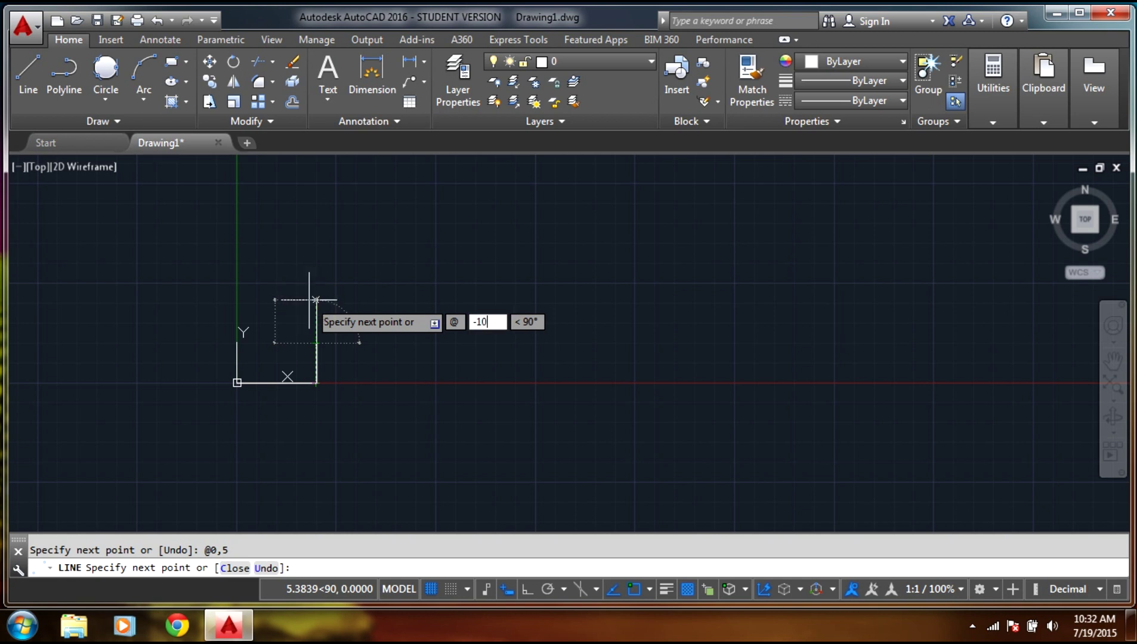
pyautogui.press('Tab')
pyautogui.write('-5')
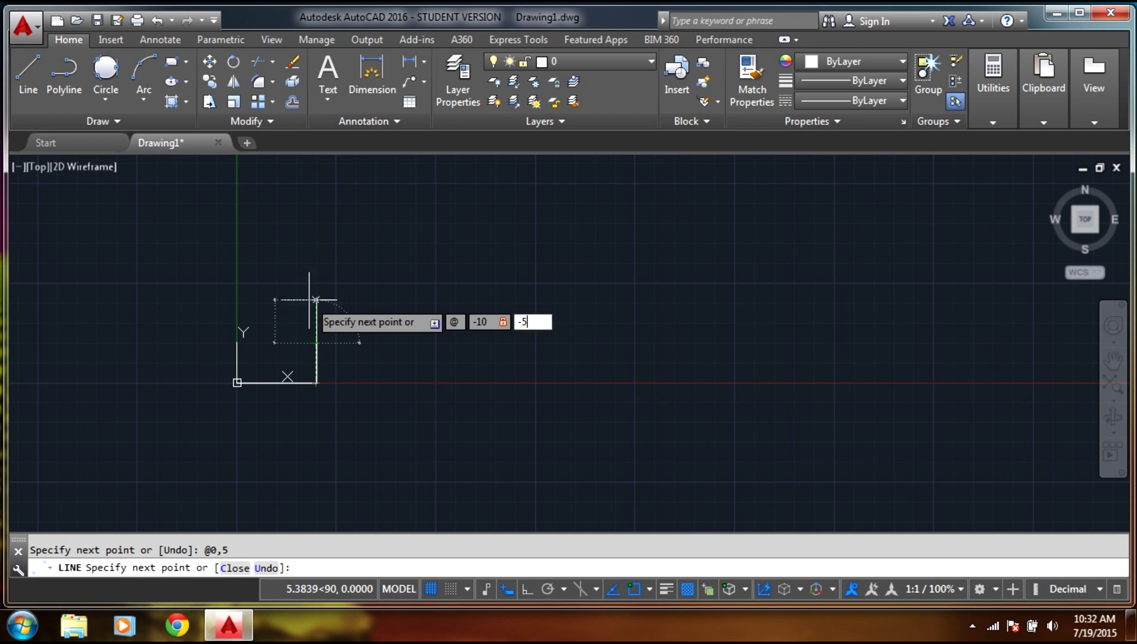
pyautogui.press('Return')
pyautogui.press('Escape')
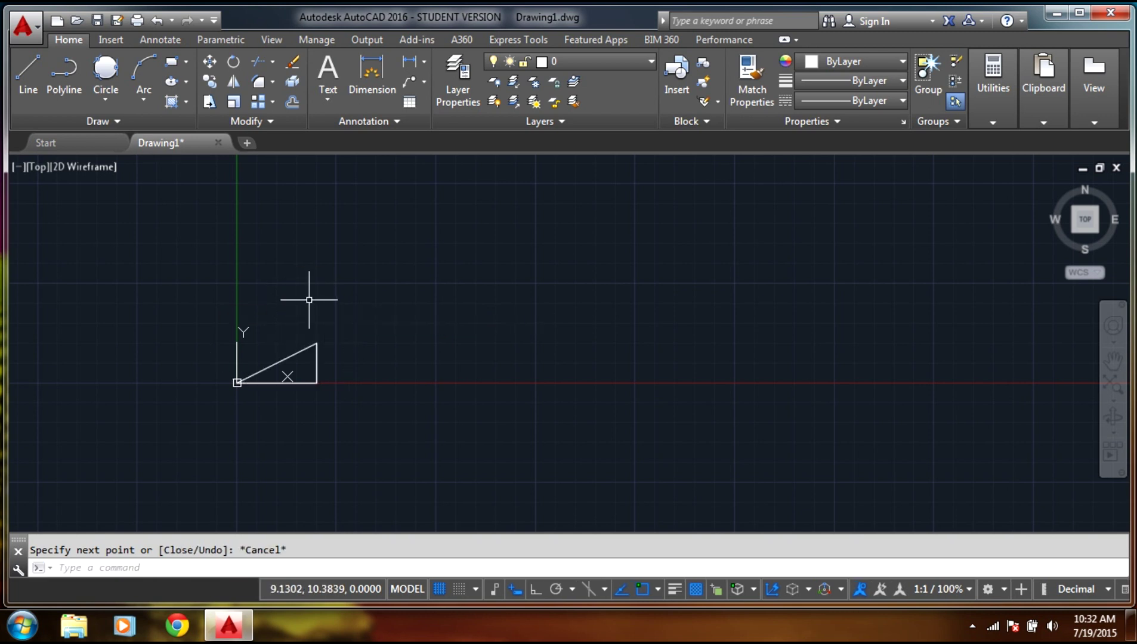
pyautogui.scroll(5, 228, 383)
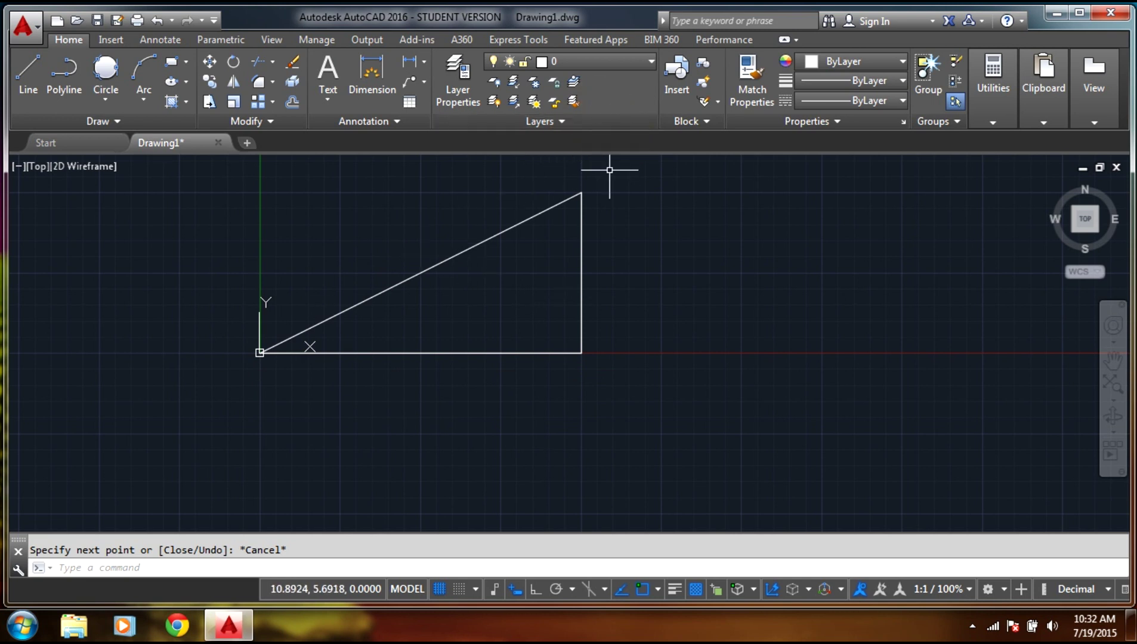
pyautogui.press('Escape')
# Crossing-select the three triangle lines and delete them.
pyautogui.moveTo(636, 171)
pyautogui.mouseDown()
pyautogui.moveTo(300, 330)
pyautogui.moveTo(163, 411)
pyautogui.moveTo(585, 362)
pyautogui.mouseUp()
pyautogui.press('Delete')
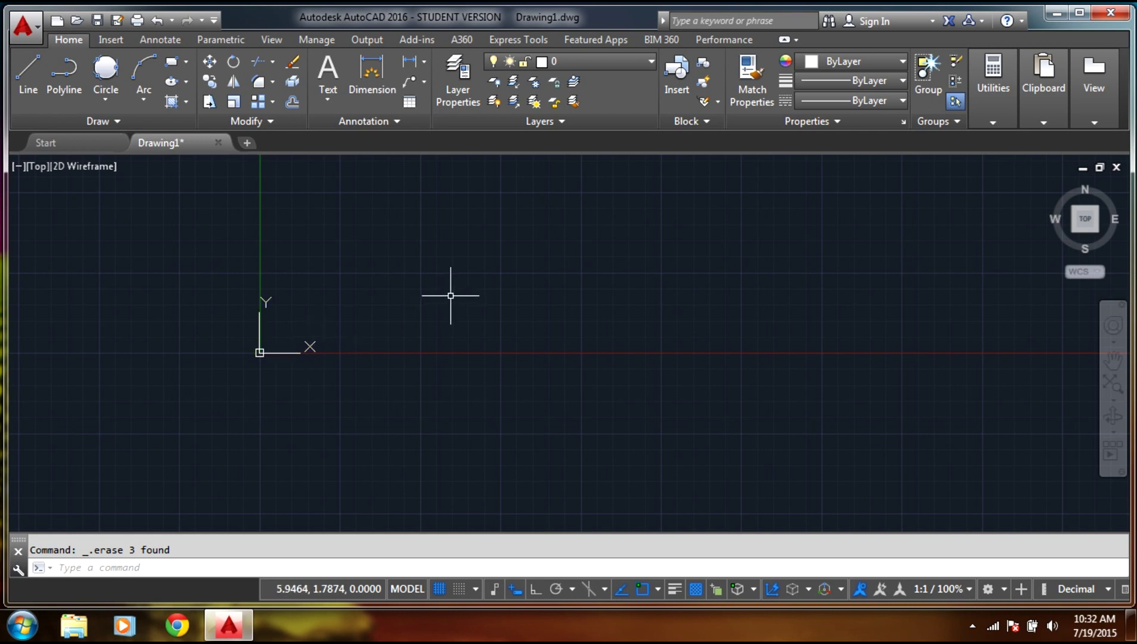
pyautogui.click(231, 565)
# Start LINE and place the first point at polar coordinate 5<45.
pyautogui.write('line')
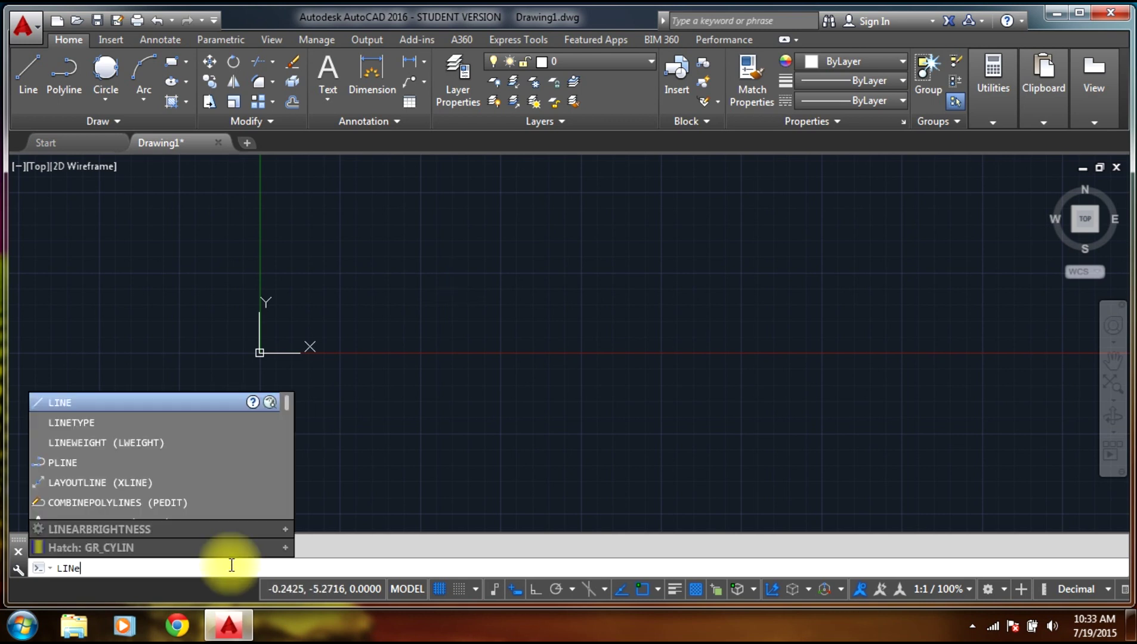
pyautogui.press('Return')
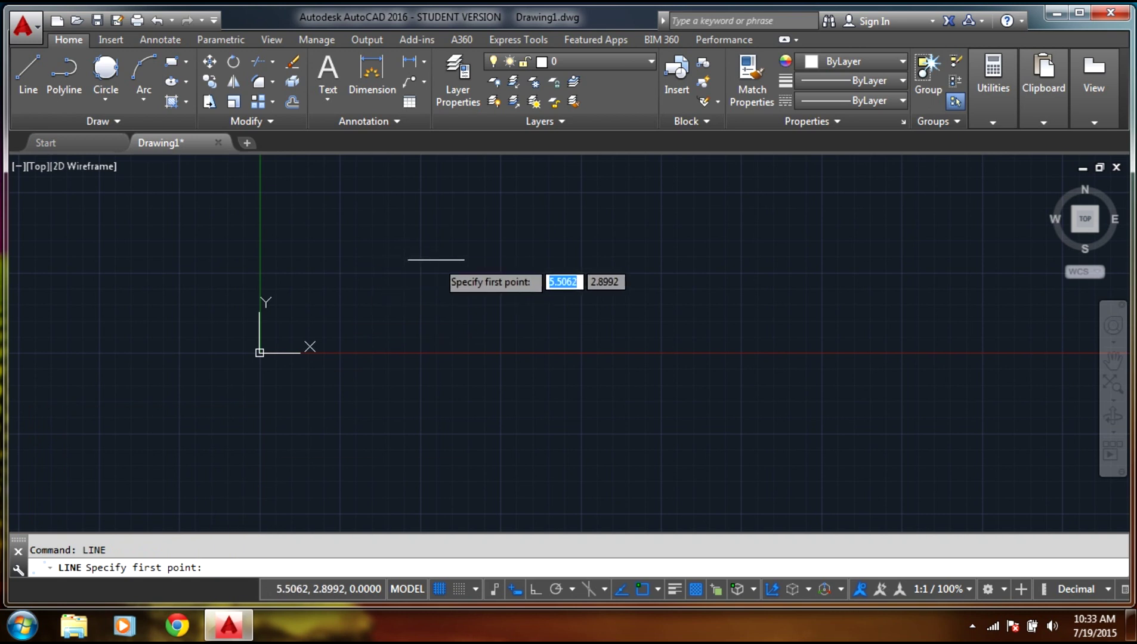
pyautogui.middleClick(437, 259)
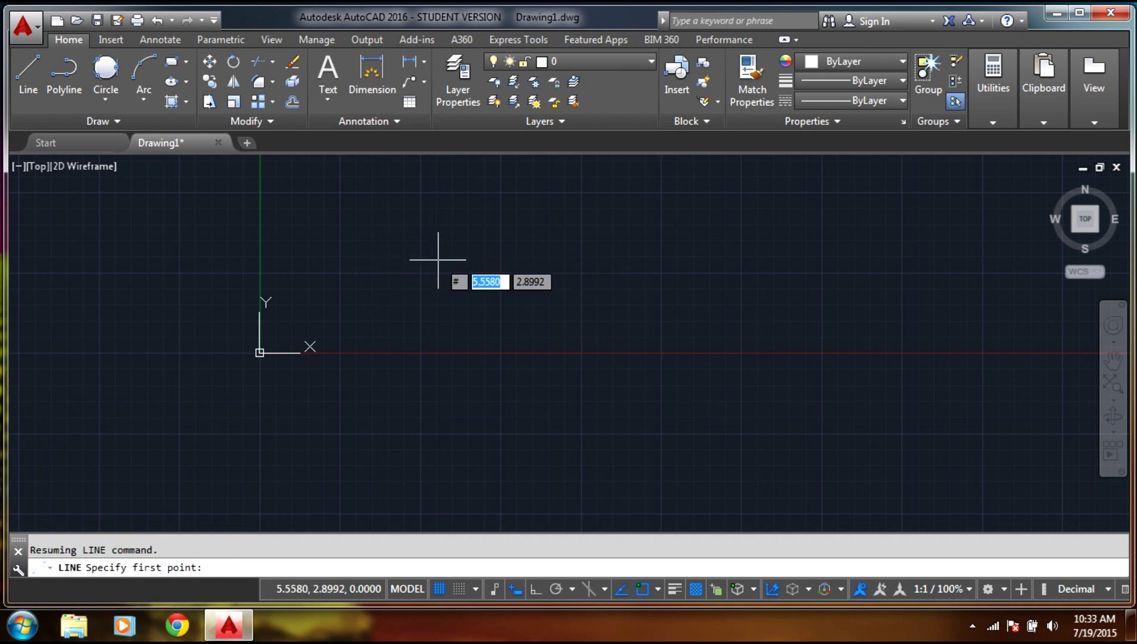
pyautogui.write('5')
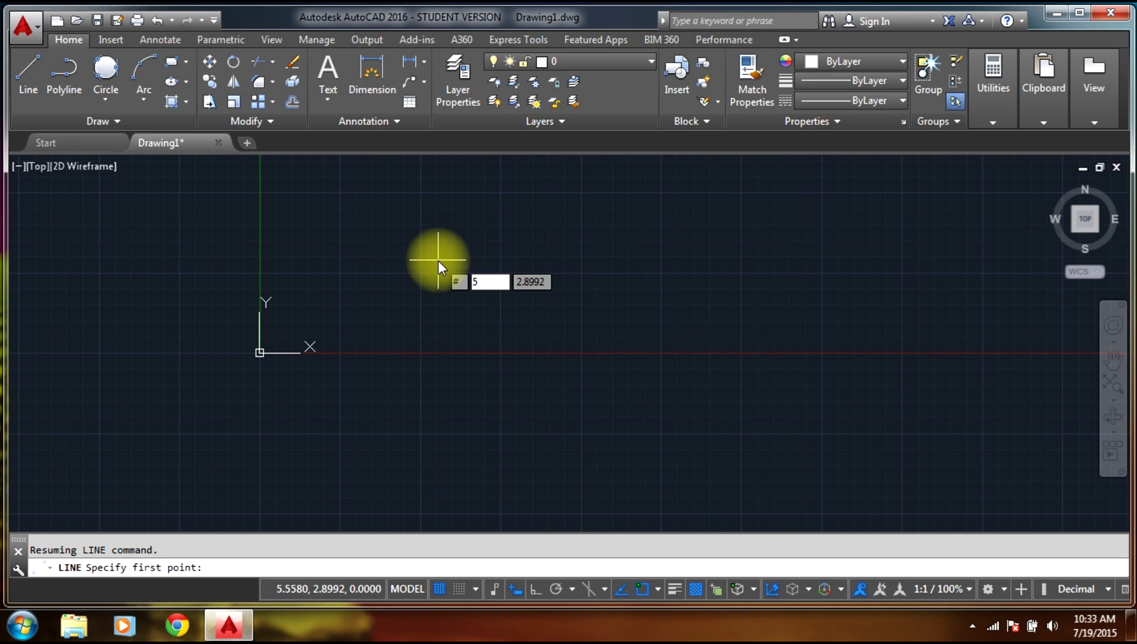
pyautogui.write('<45')
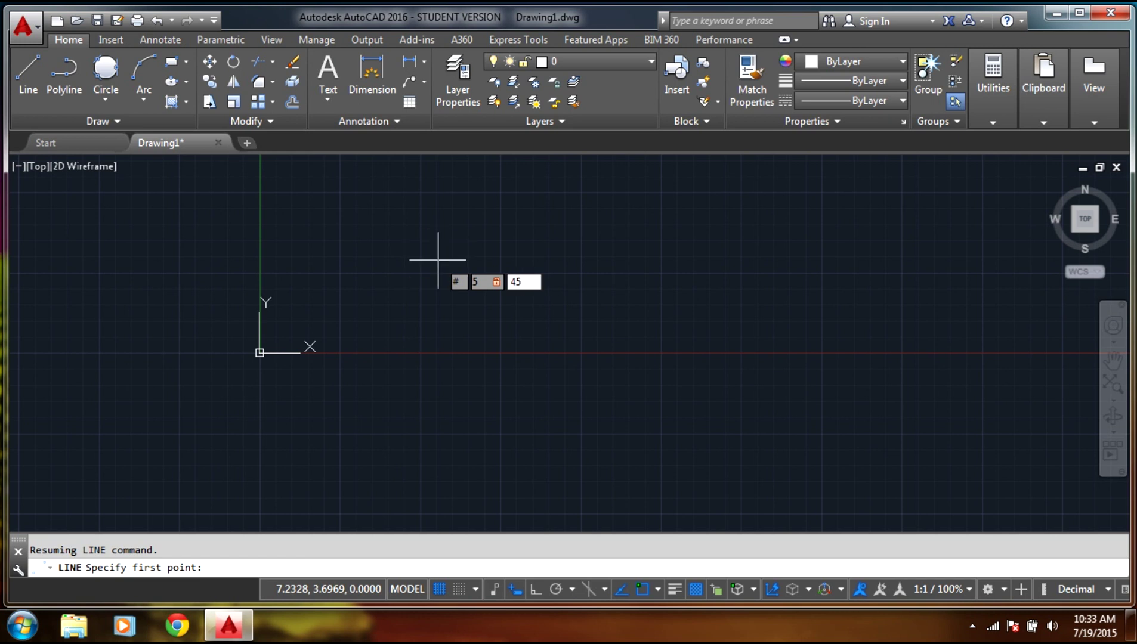
pyautogui.press('Return')
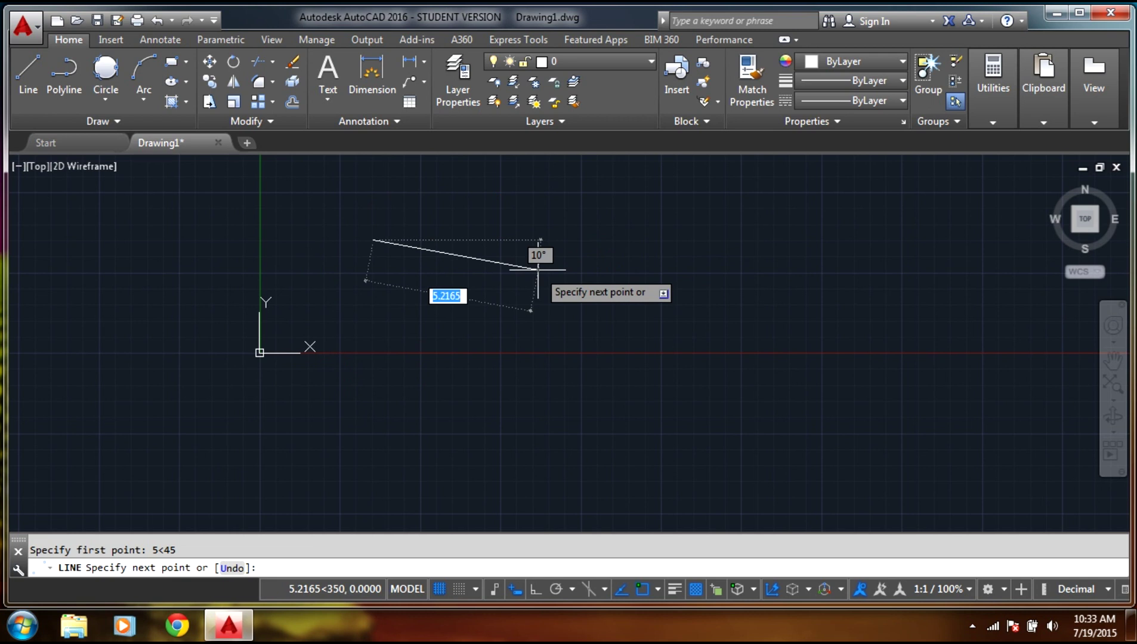
# End the line at absolute polar point #10<180 and finish the command.
pyautogui.write('#')
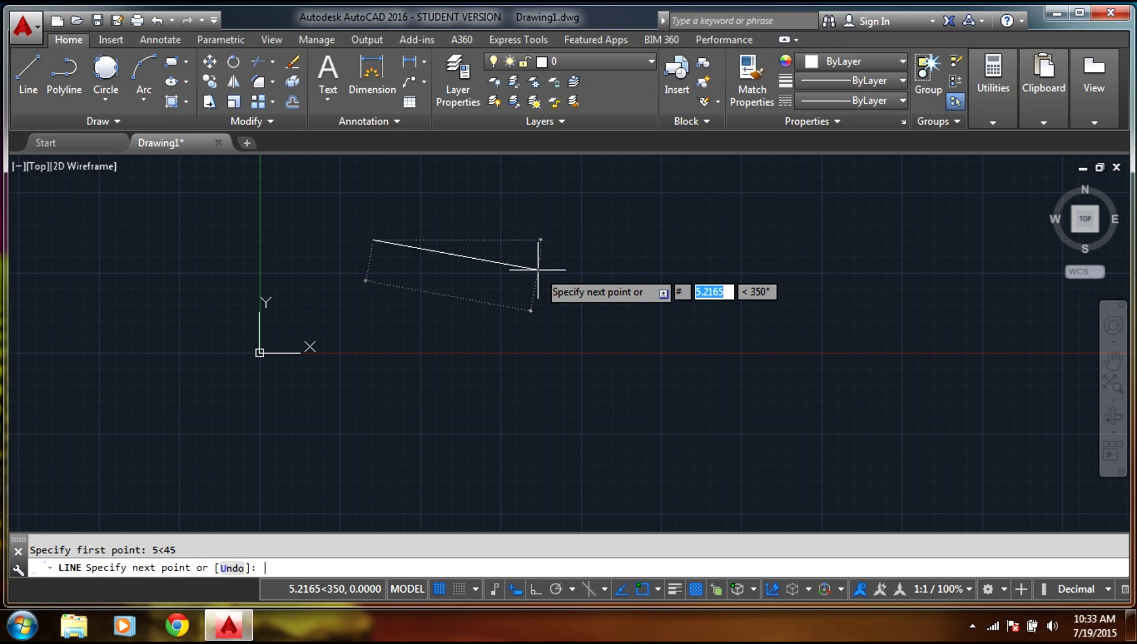
pyautogui.write('10')
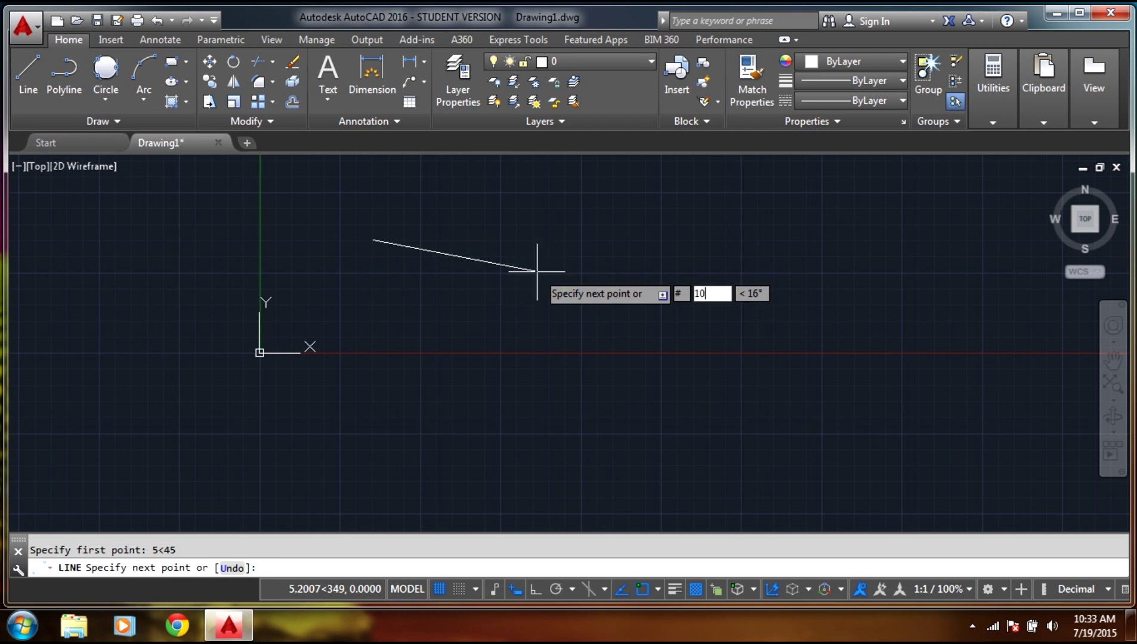
pyautogui.press('Tab')
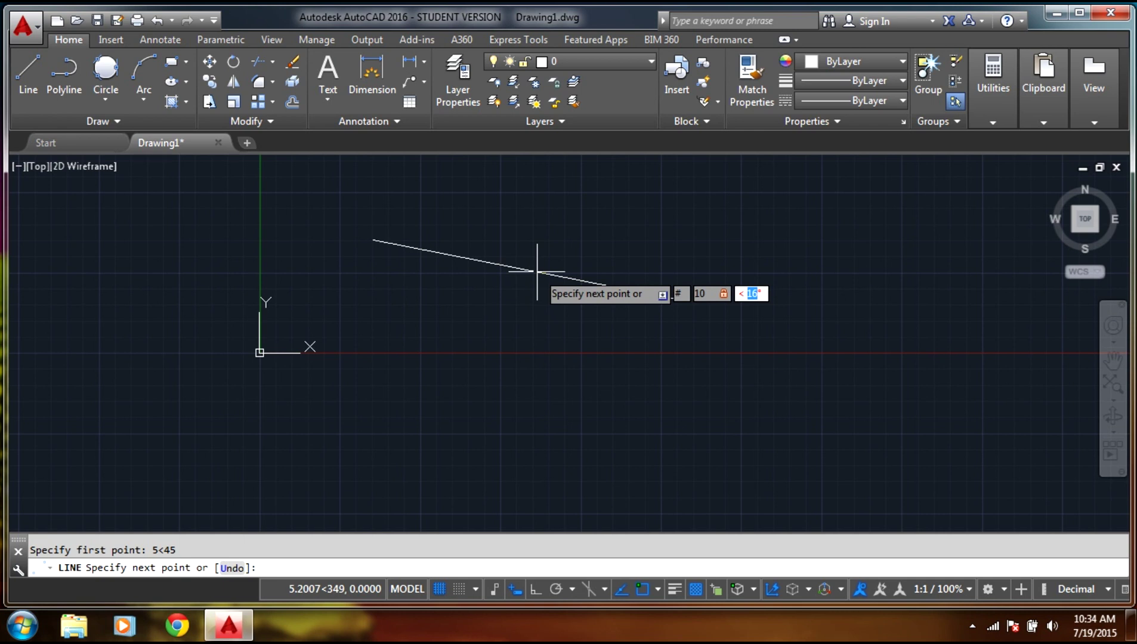
pyautogui.write('180')
pyautogui.press('Return')
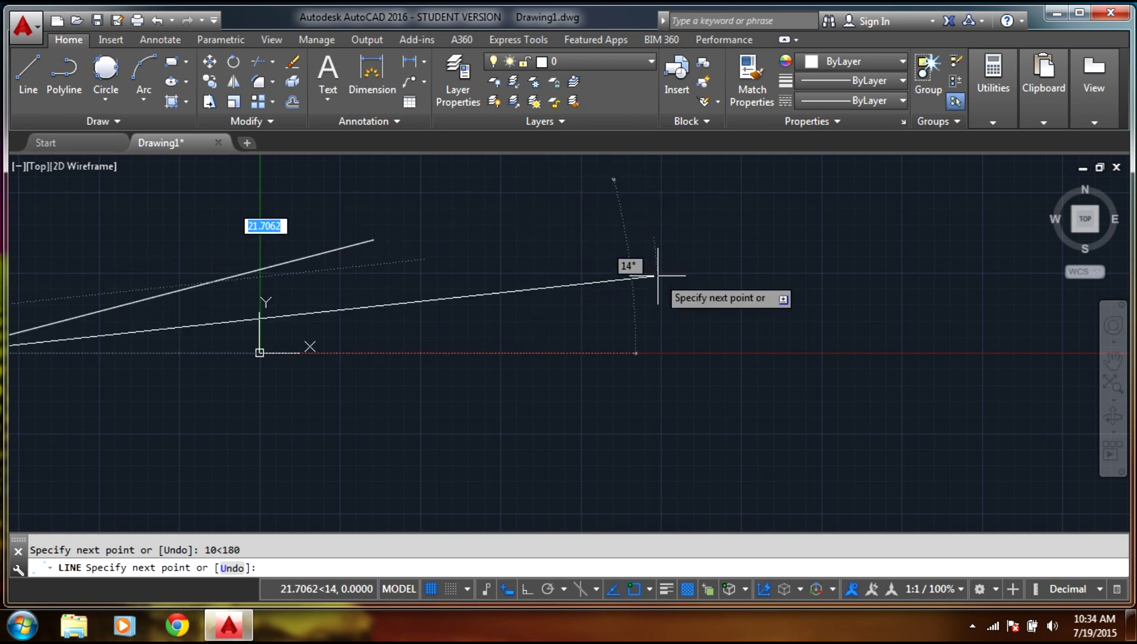
pyautogui.press('Escape')
pyautogui.scroll(-5, 537, 428)
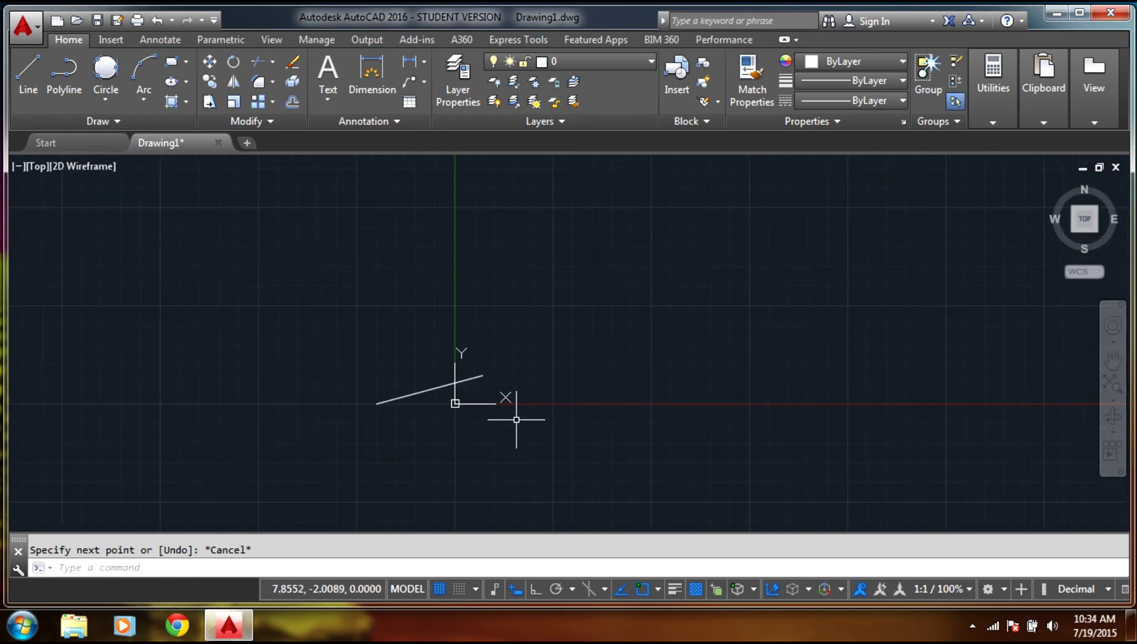
pyautogui.scroll(5, 389, 430)
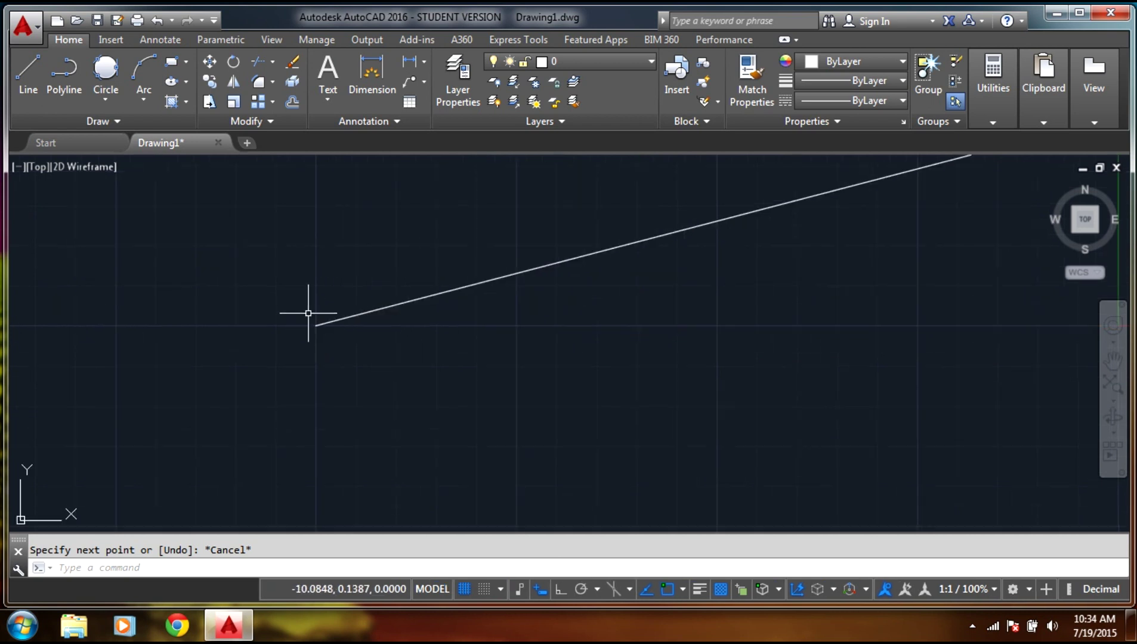
pyautogui.scroll(-2, 453, 329)
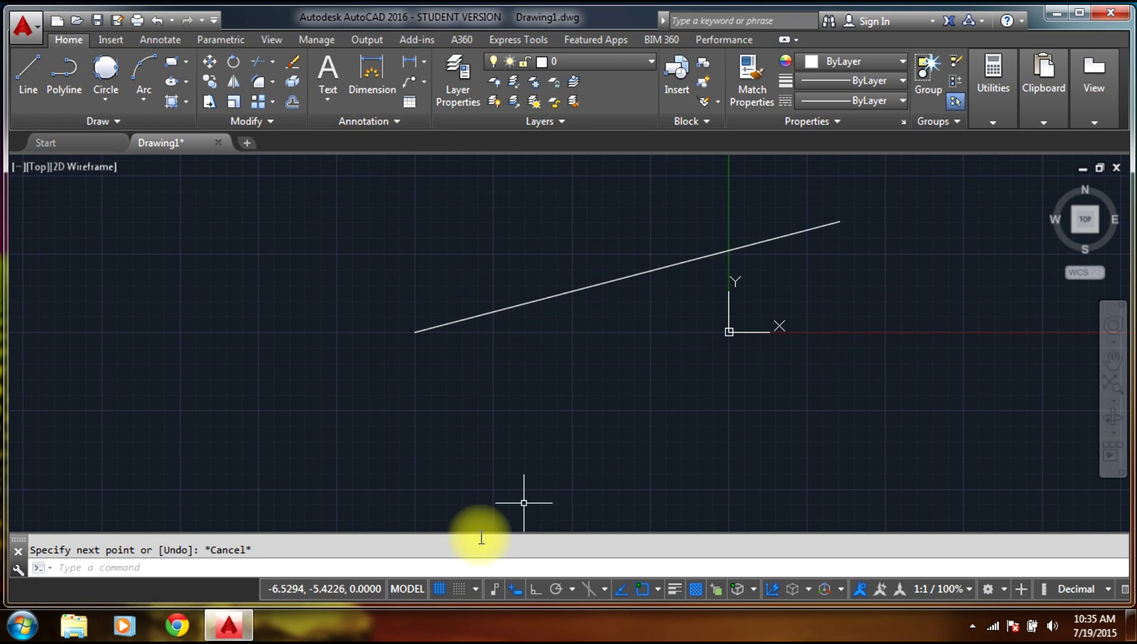
# Select the 5<45 to 10<180 line and delete it.
pyautogui.moveTo(610, 282)
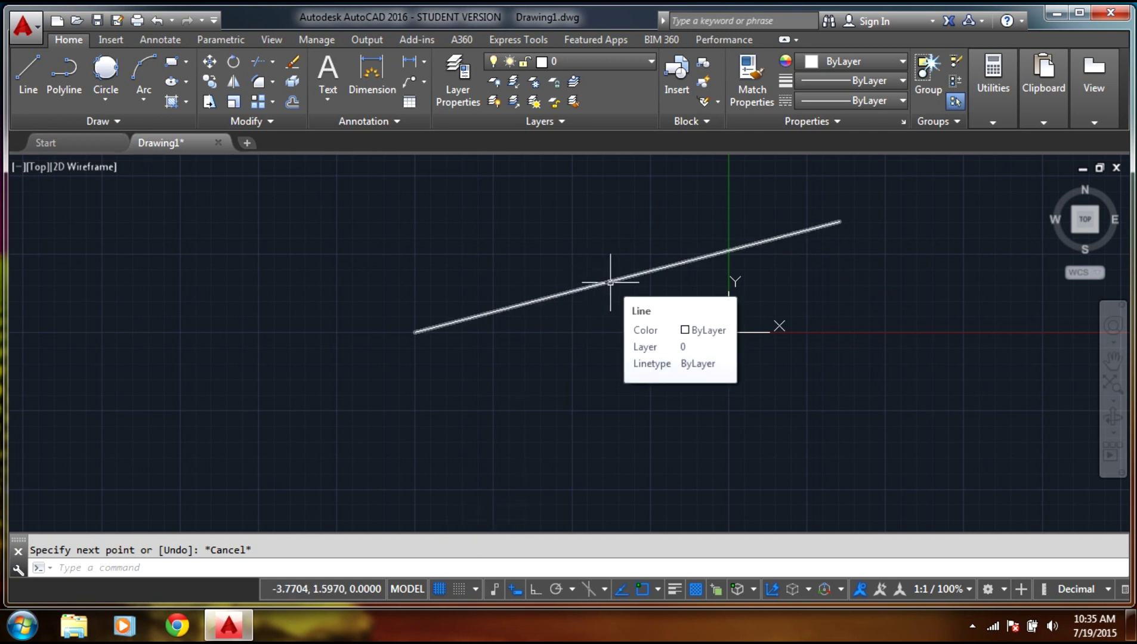
pyautogui.click(609, 282)
pyautogui.press('Delete')
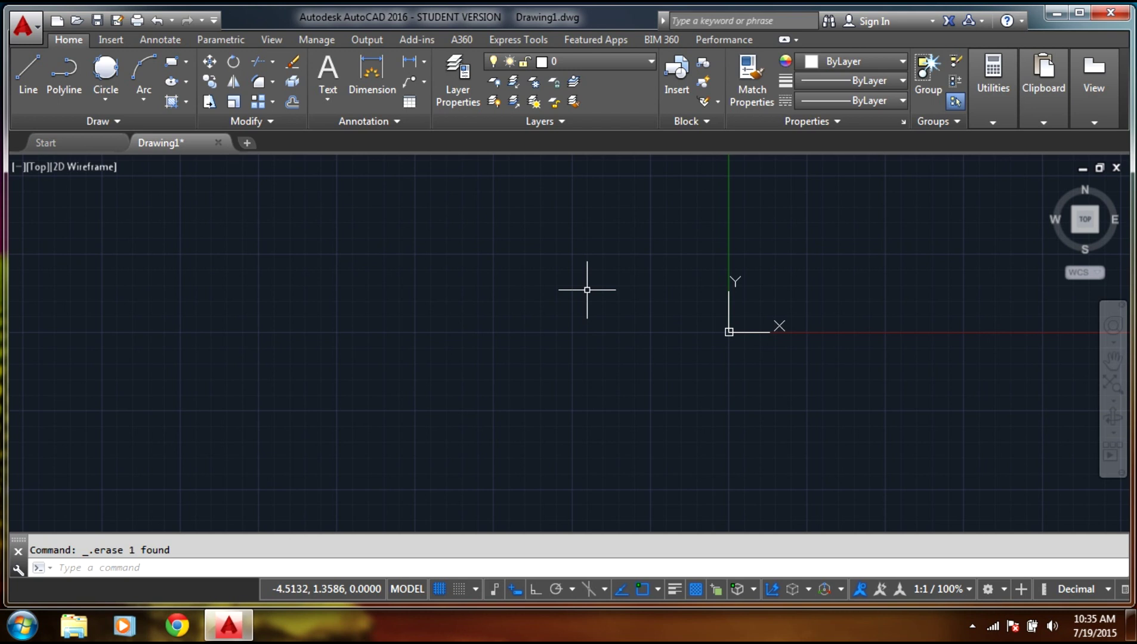
# Run LINE, start at relative polar @5<45, add the next point @5<30, then end the command.
pyautogui.click(404, 565)
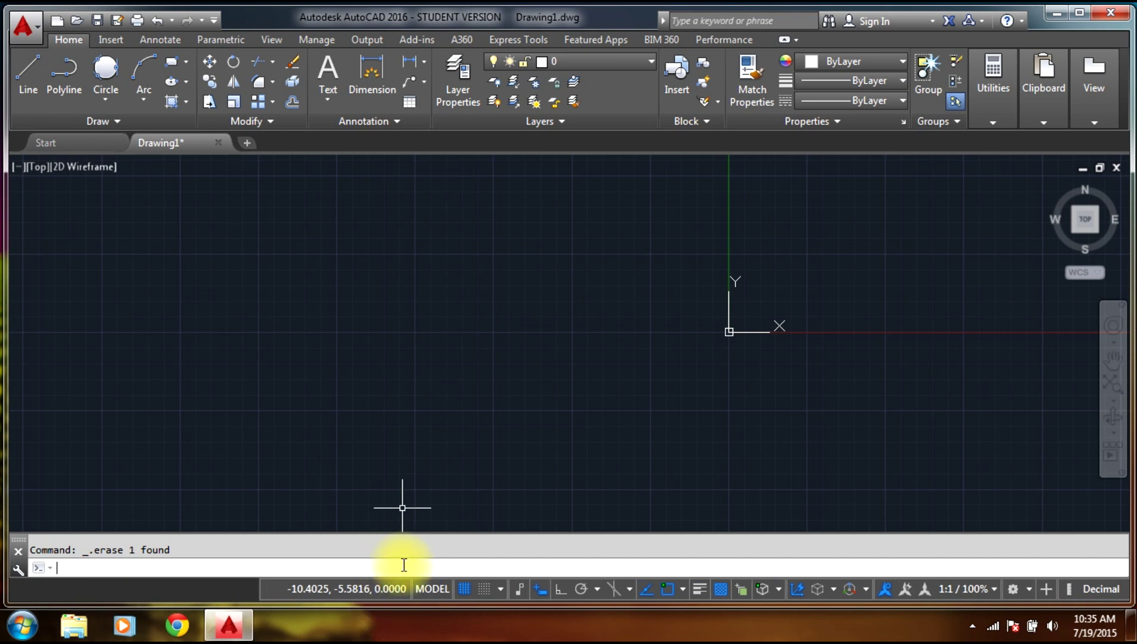
pyautogui.write('line')
pyautogui.press('Return')
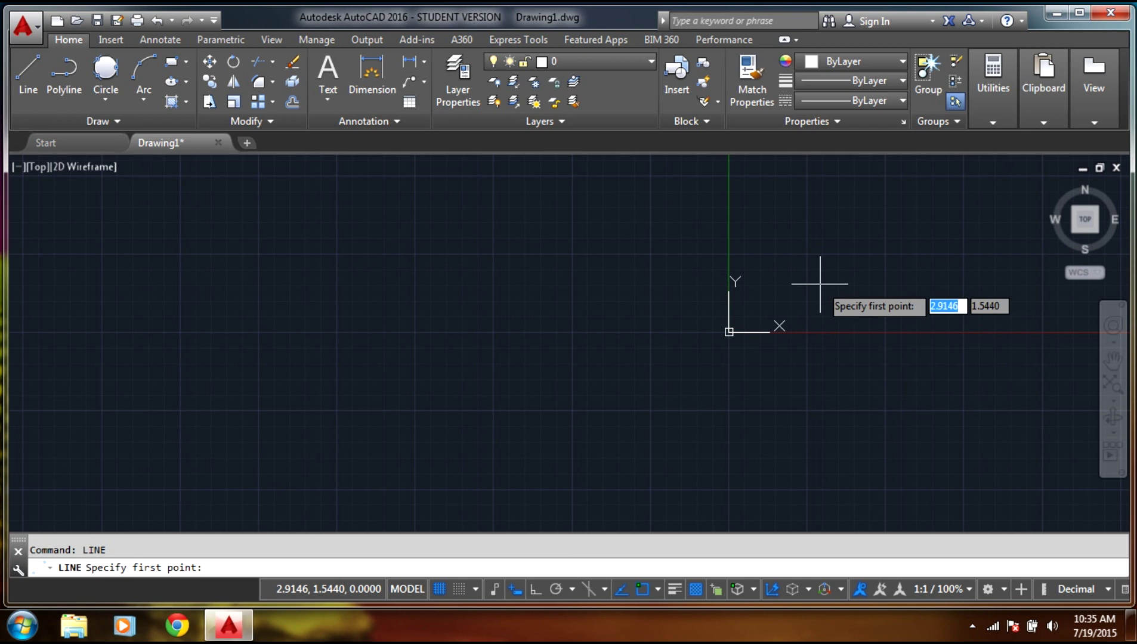
pyautogui.write('@')
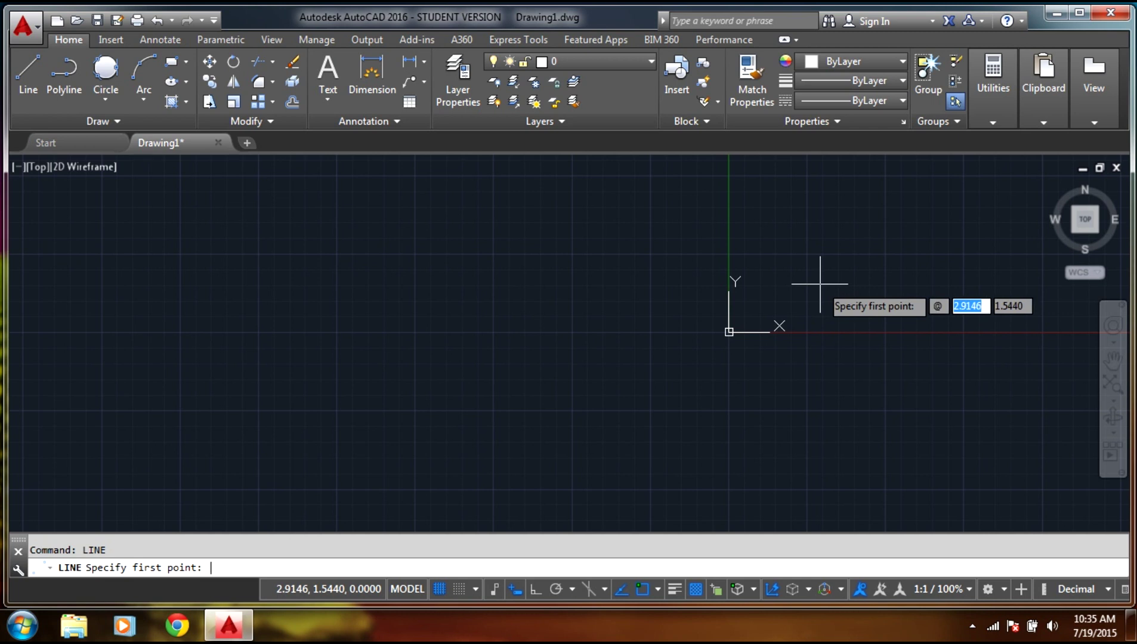
pyautogui.write('5')
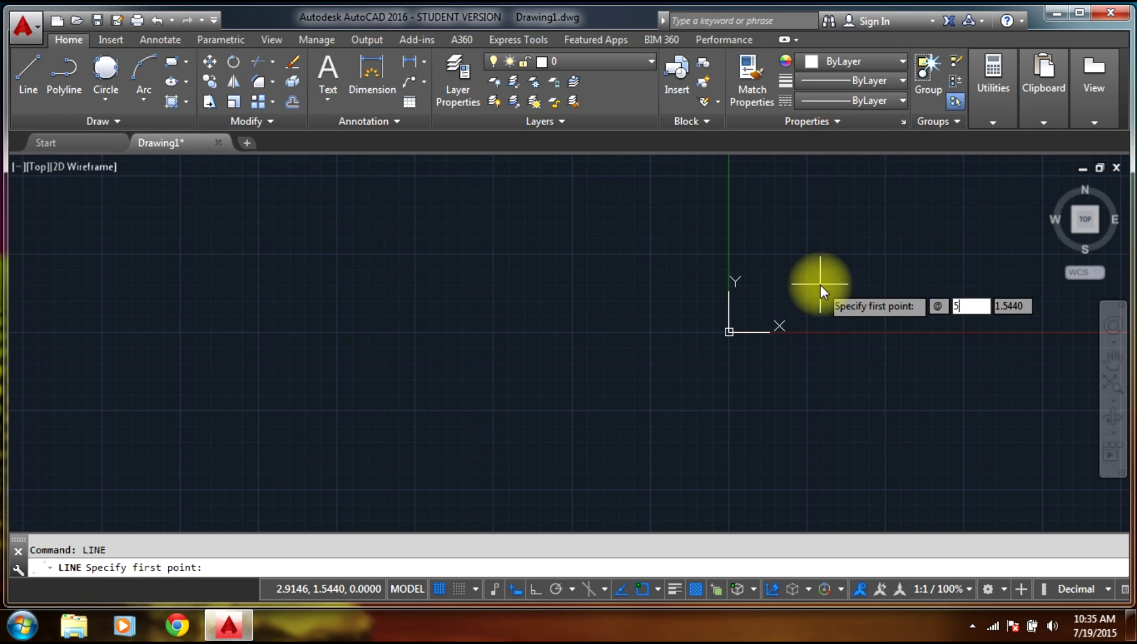
pyautogui.write('<7°')
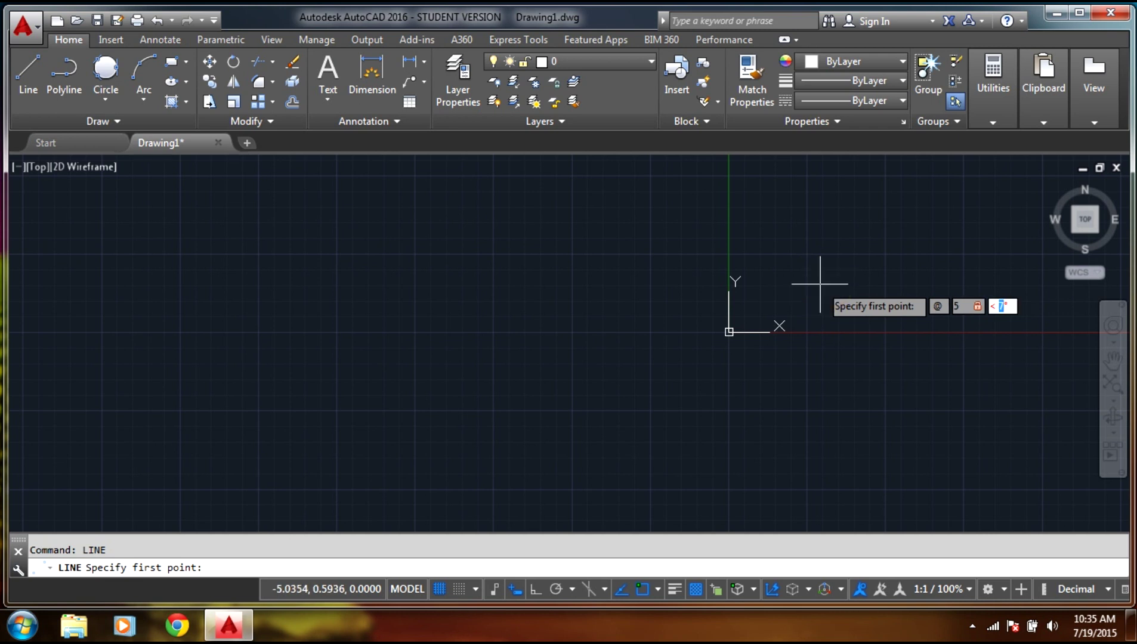
pyautogui.write('45')
pyautogui.press('Return')
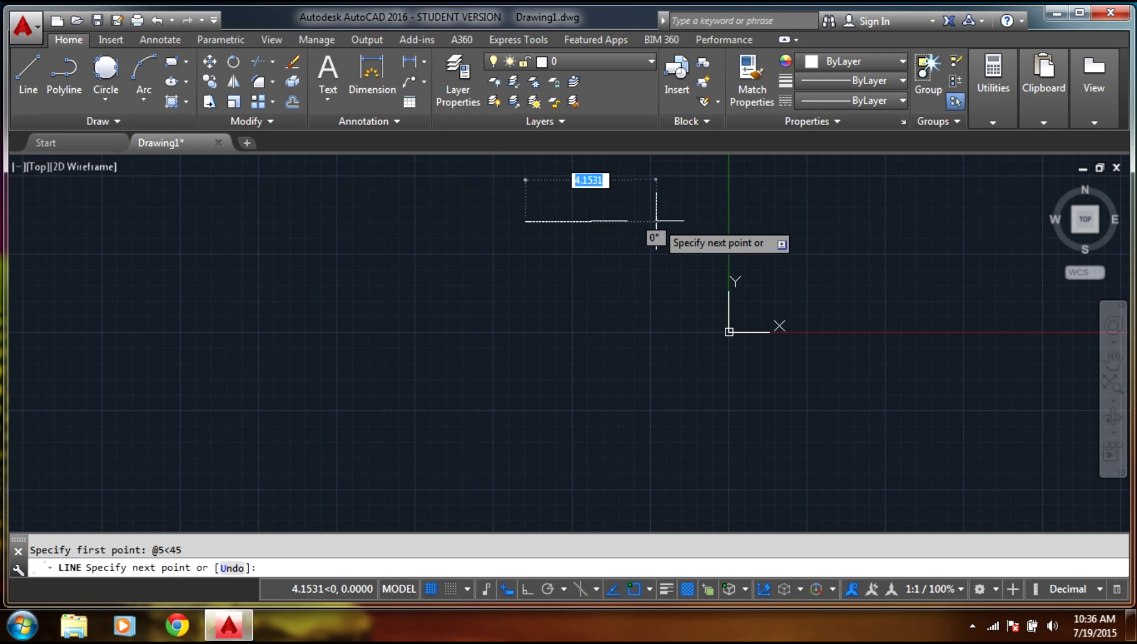
pyautogui.write('@')
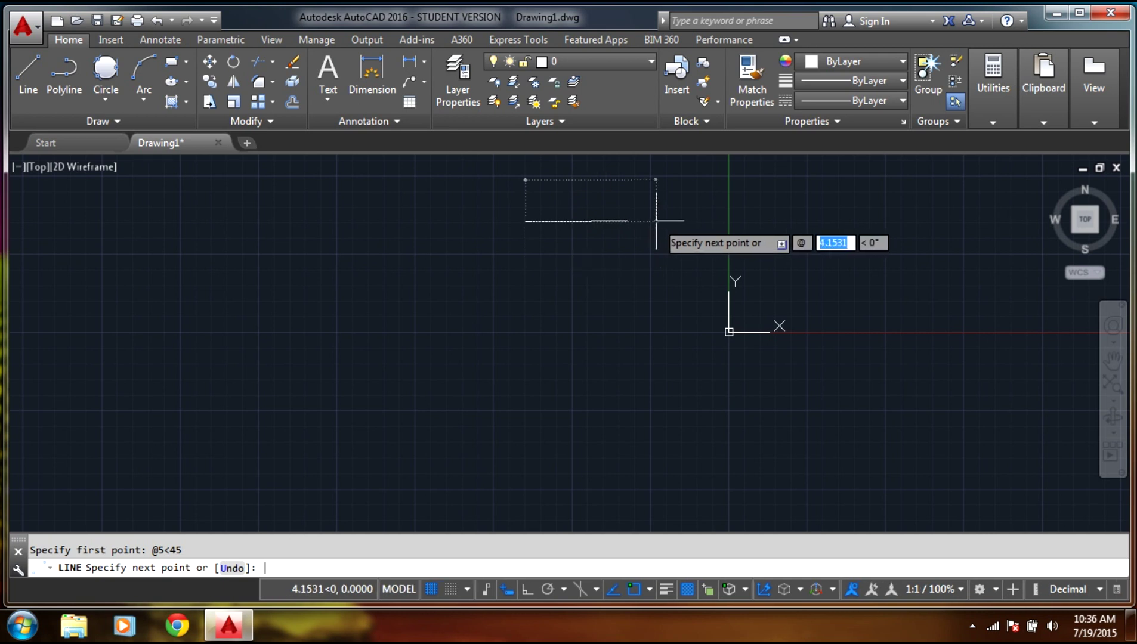
pyautogui.write('5')
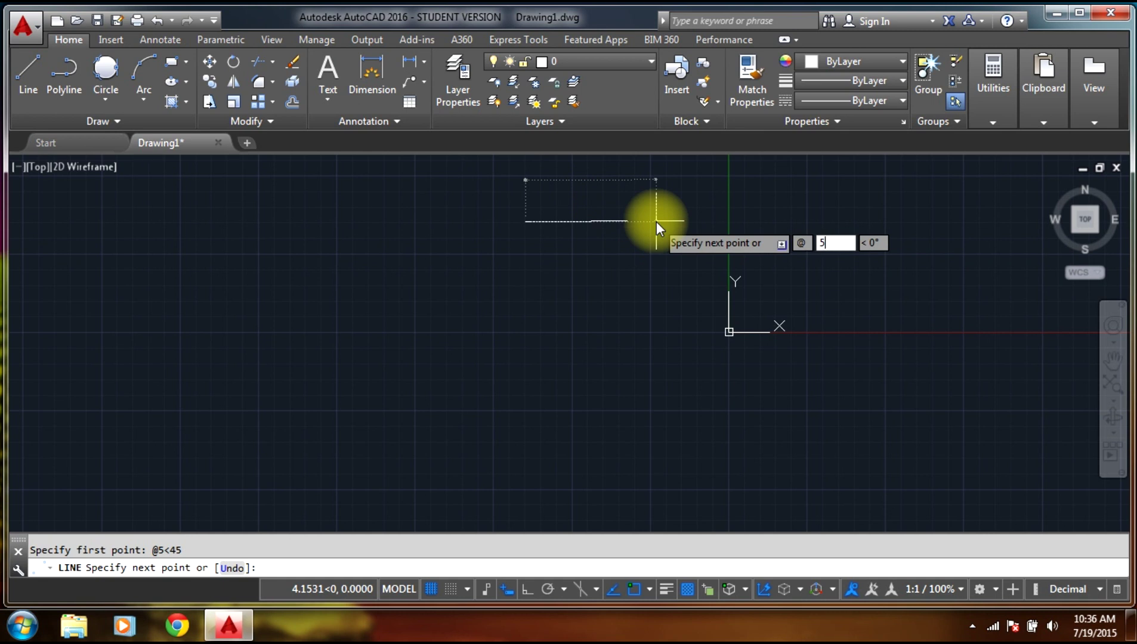
pyautogui.write('<45')
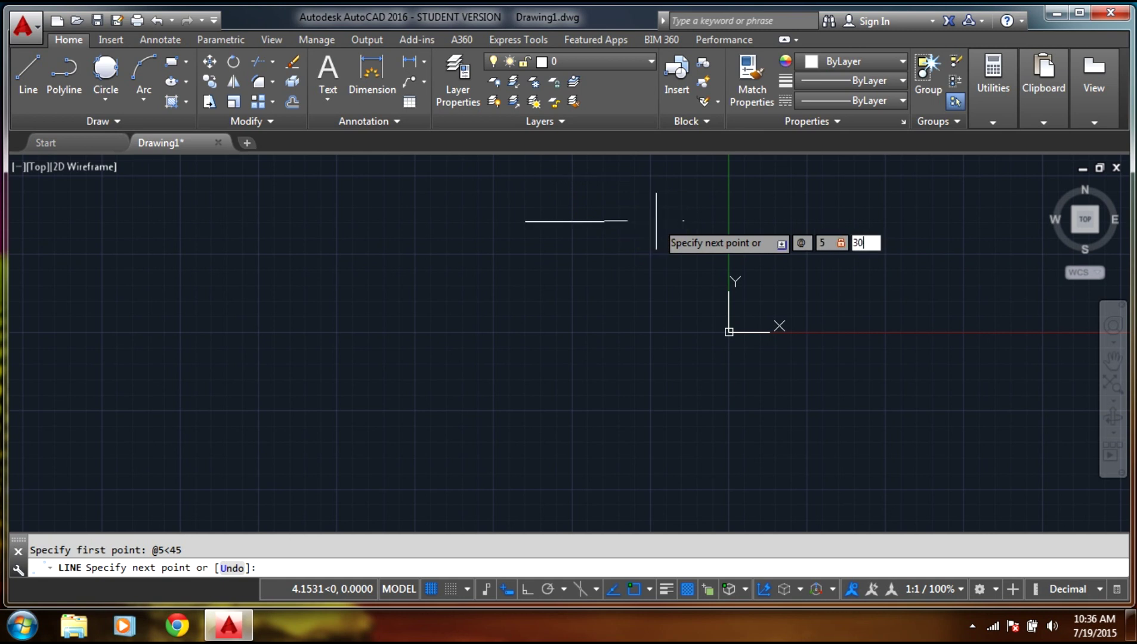
pyautogui.press('Return')
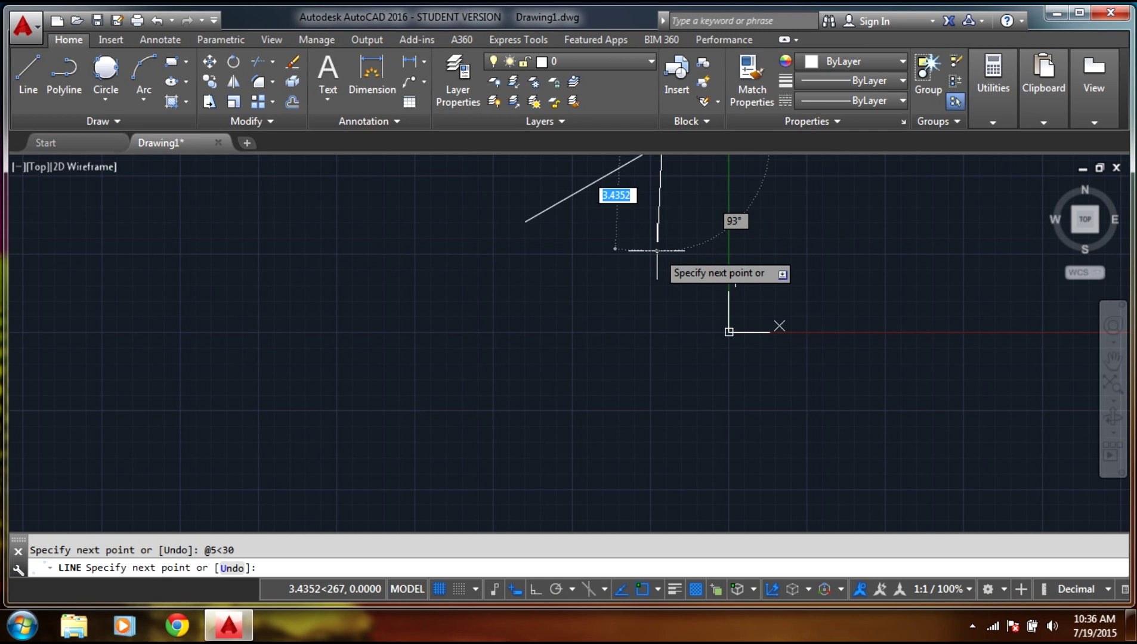
pyautogui.scroll(-4, 656, 239)
pyautogui.press('Escape')
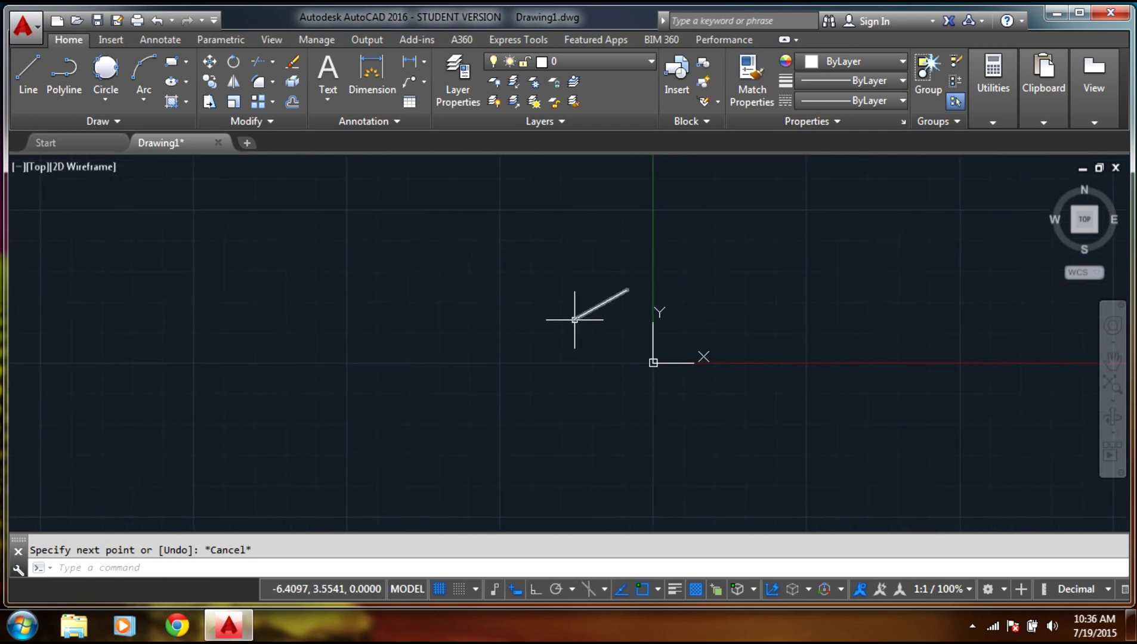
pyautogui.moveTo(574, 319)
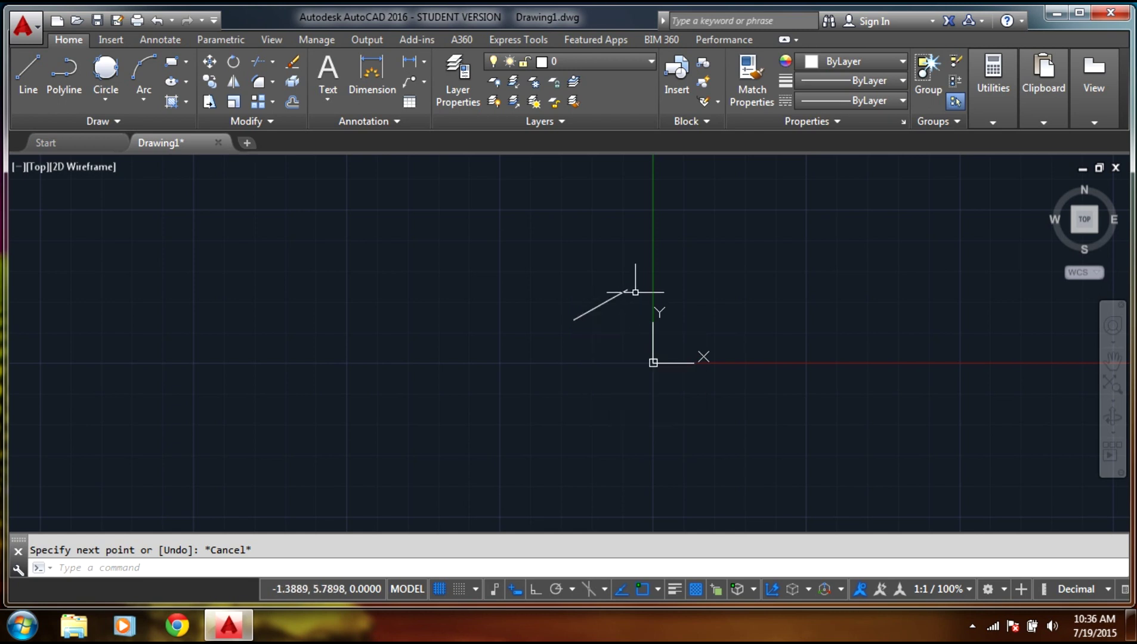
pyautogui.moveTo(628, 289)
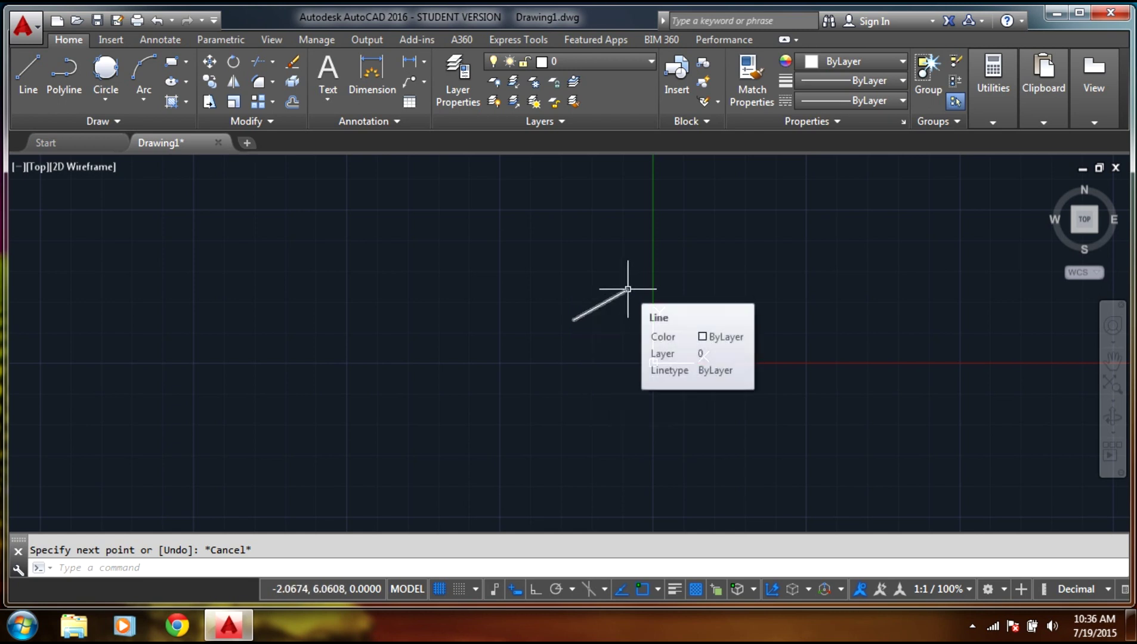